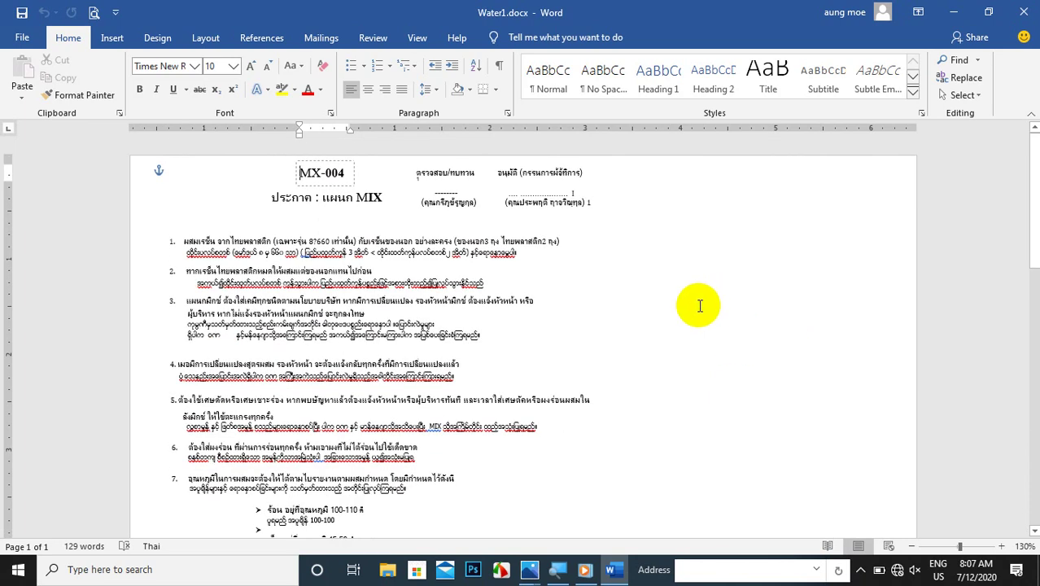
# Look through the Water1.docx document down to its blank lower part and close it
pyautogui.scroll(-5, 690, 303)
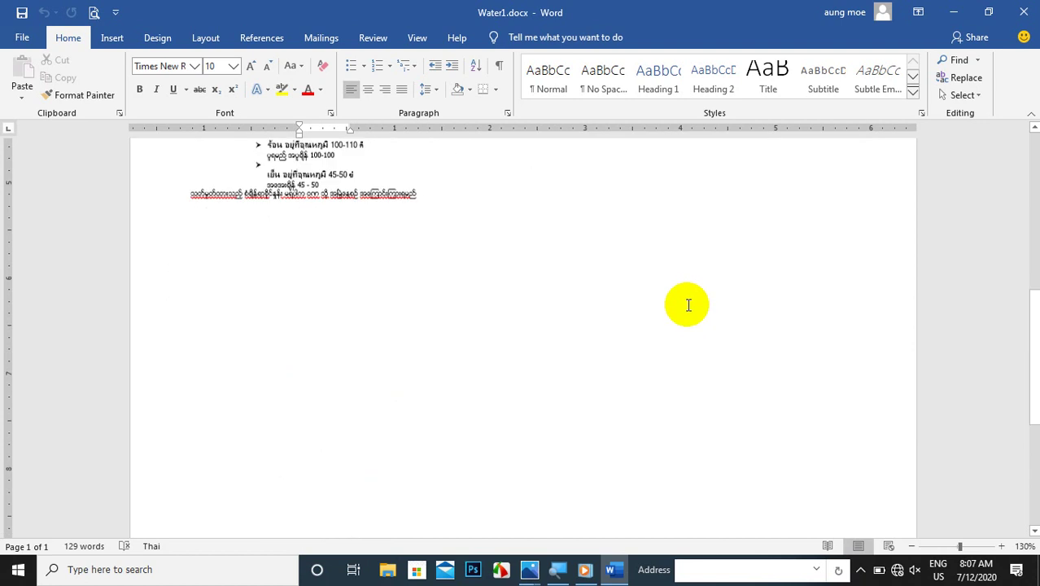
pyautogui.scroll(5, 690, 305)
pyautogui.scroll(-5, 693, 312)
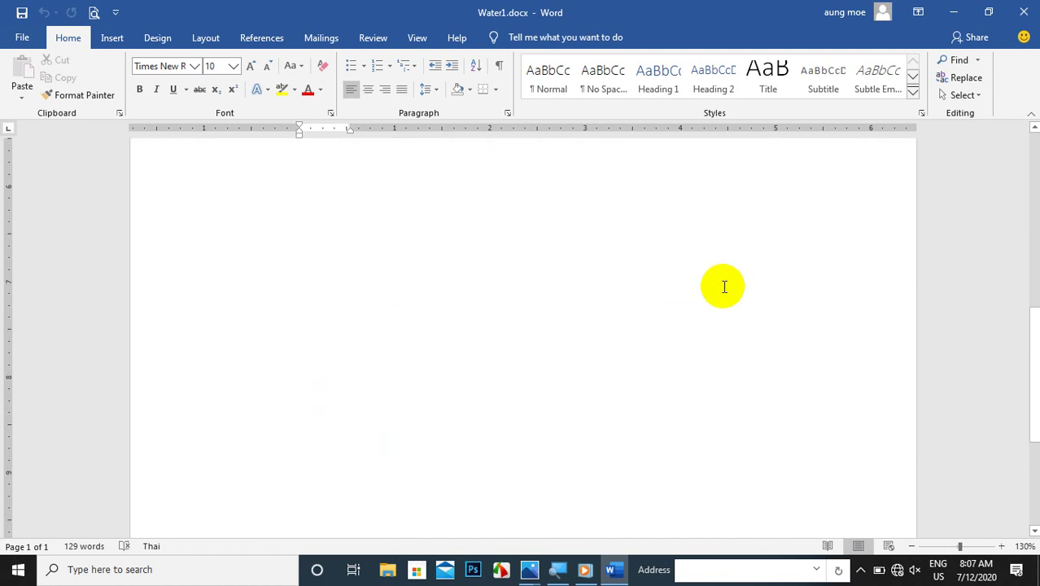
pyautogui.click(1022, 15)
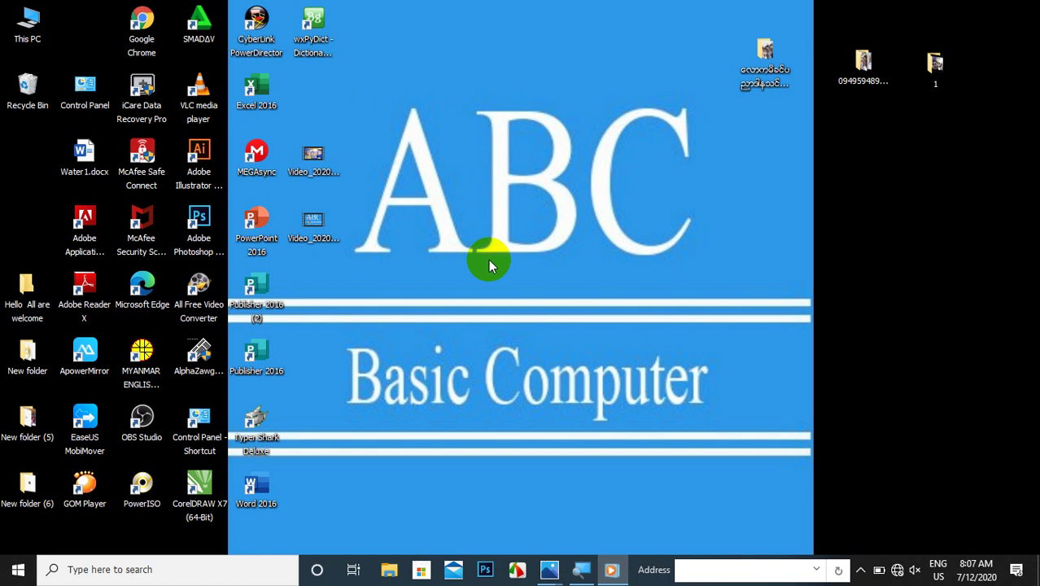
# Switch to the keyboard.jpg picture in Photos, examine the right Ctrl key up close, and return to the desktop
pyautogui.moveTo(550, 569)
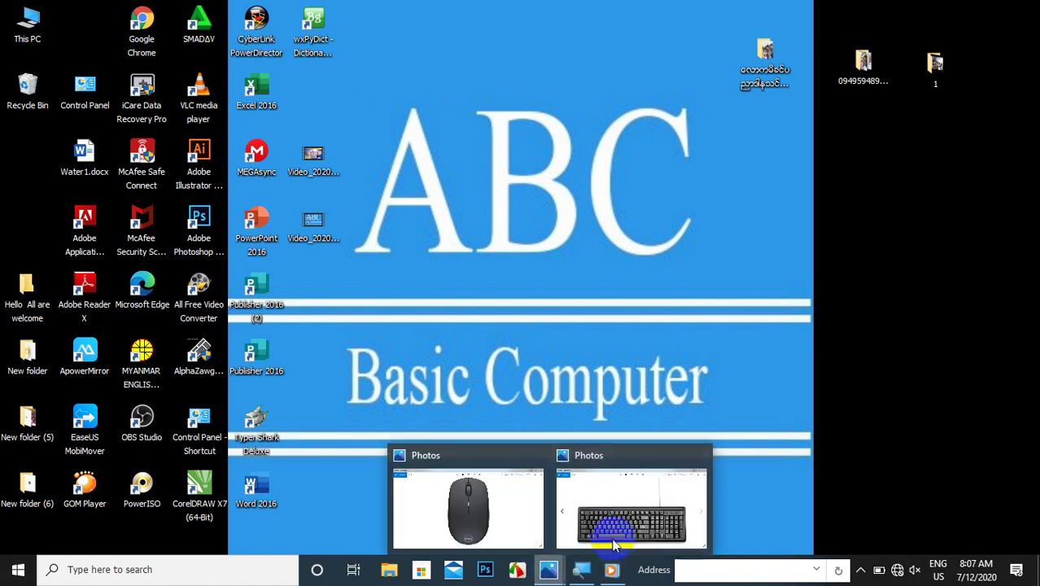
pyautogui.click(615, 544)
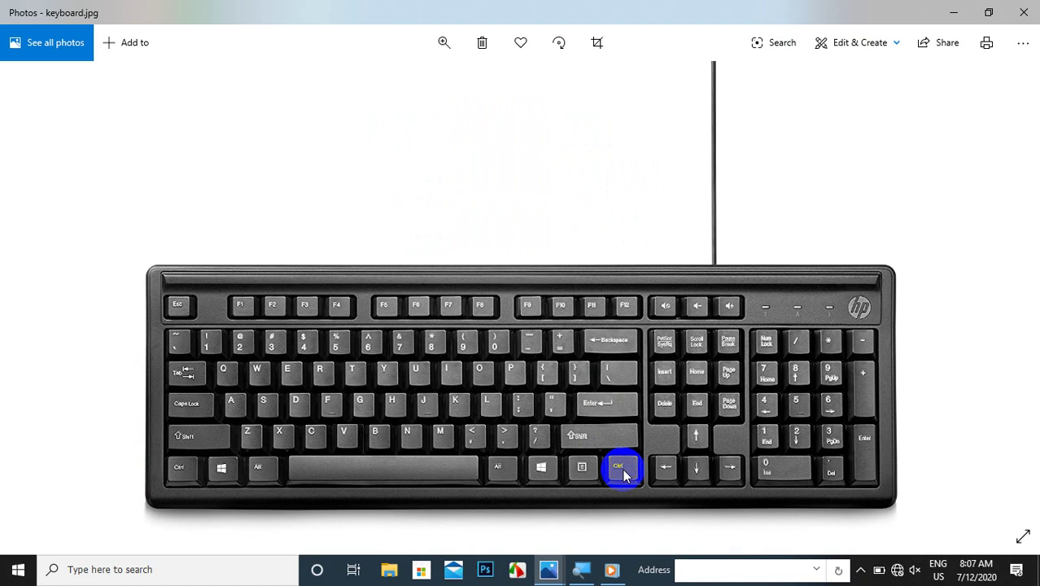
pyautogui.scroll(5, 624, 475)
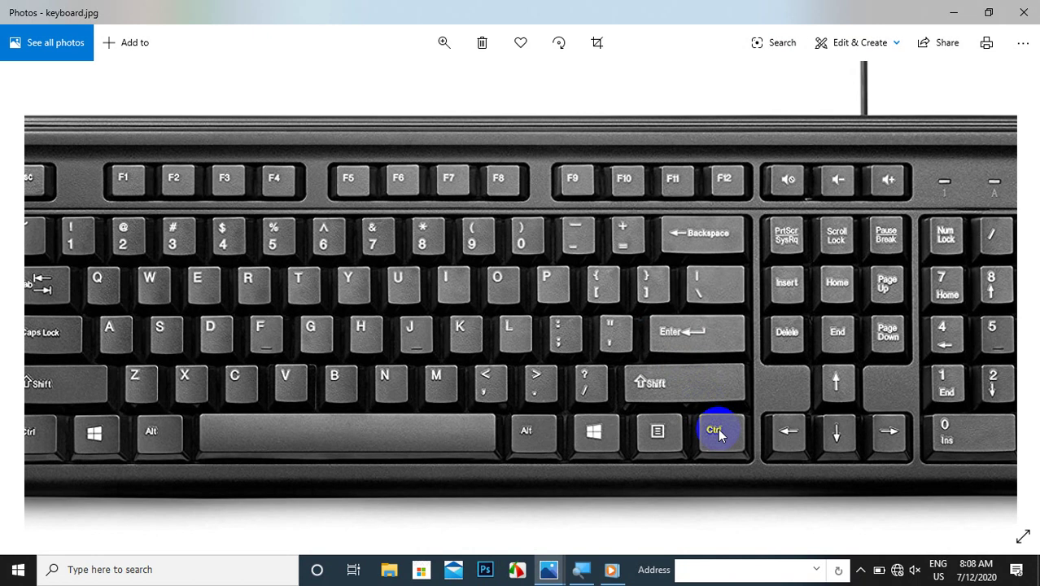
pyautogui.click(718, 431)
pyautogui.press('super+d')
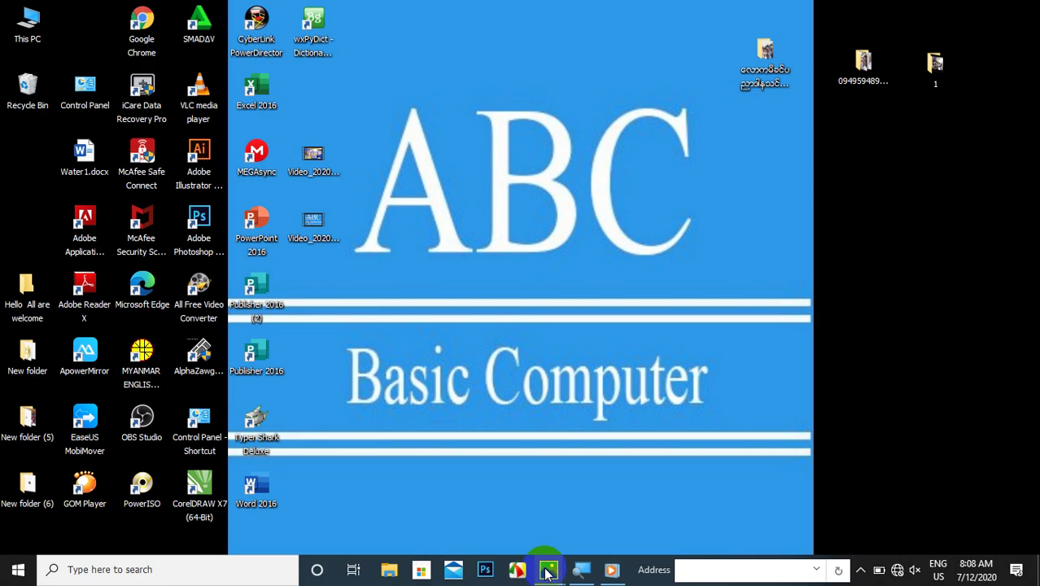
# Switch to the Mouse.jpg picture in Photos, examine the scroll wheel, and minimize the picture
pyautogui.moveTo(548, 572)
pyautogui.click(506, 510)
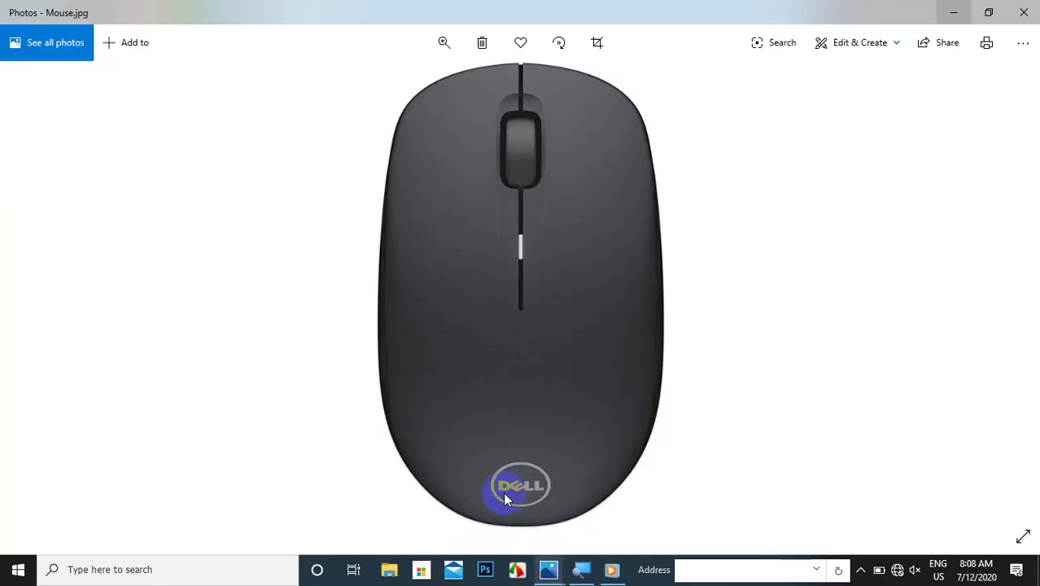
pyautogui.scroll(-1, 527, 128)
pyautogui.scroll(1, 512, 157)
pyautogui.middleClick(517, 142)
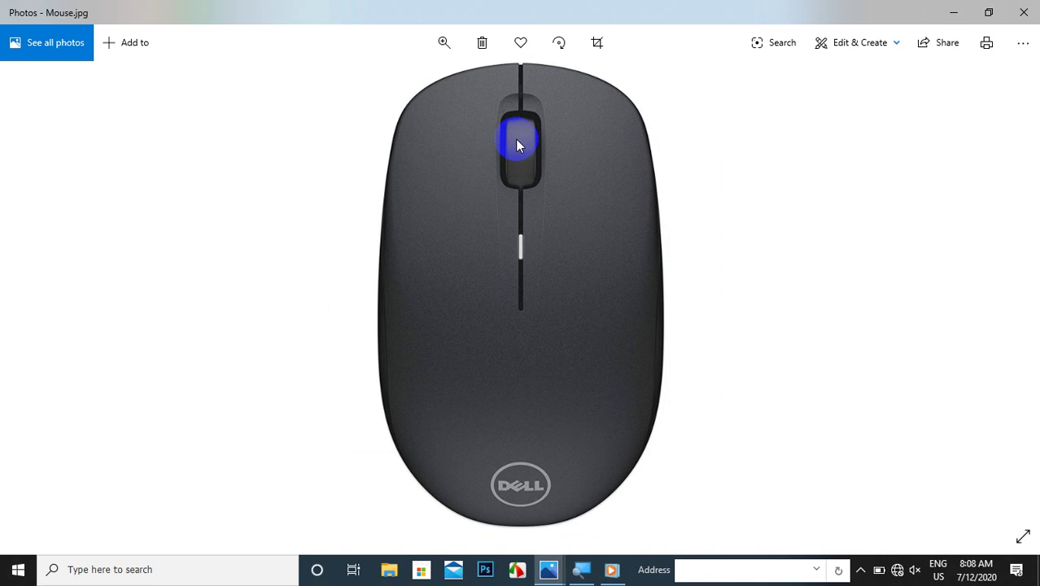
pyautogui.middleClick(517, 142)
pyautogui.click(952, 12)
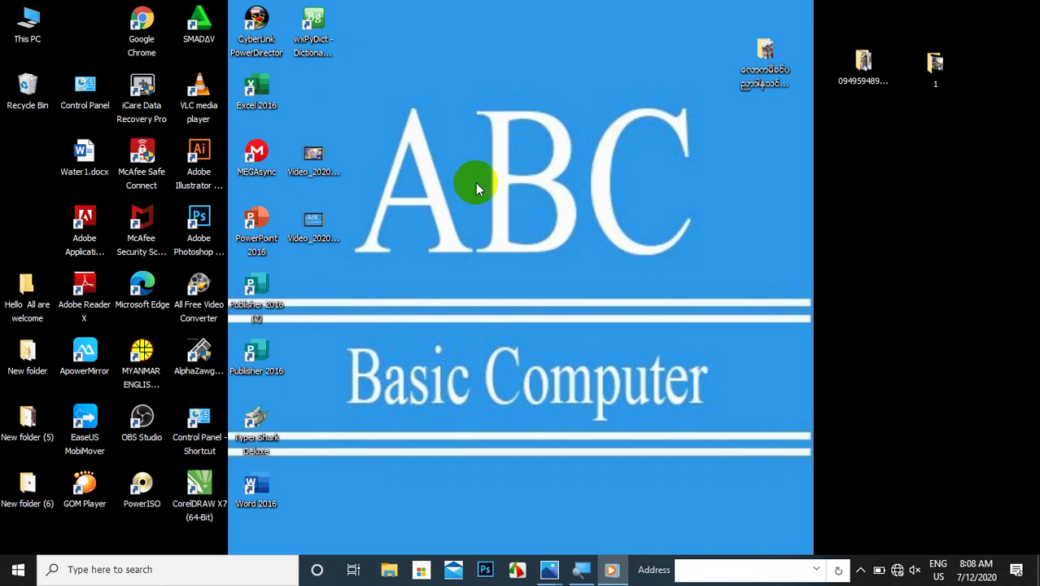
# Enlarge the desktop icons to large, then shrink them back through medium to small
pyautogui.hotkey('ctrl', 'shift', '2')
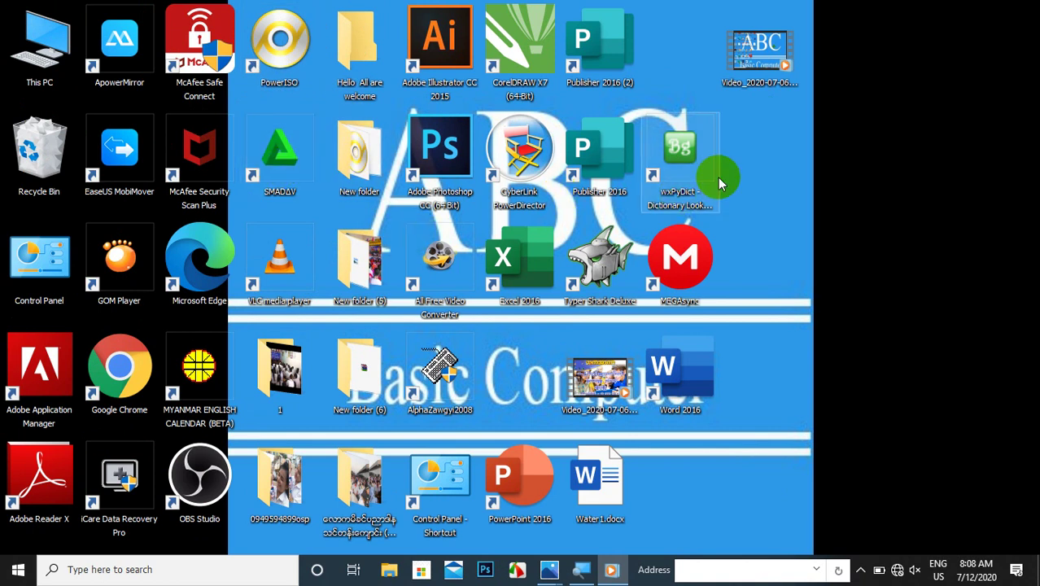
pyautogui.keyDown('ctrl'); pyautogui.scroll(-2, 739, 143); pyautogui.keyUp('ctrl')
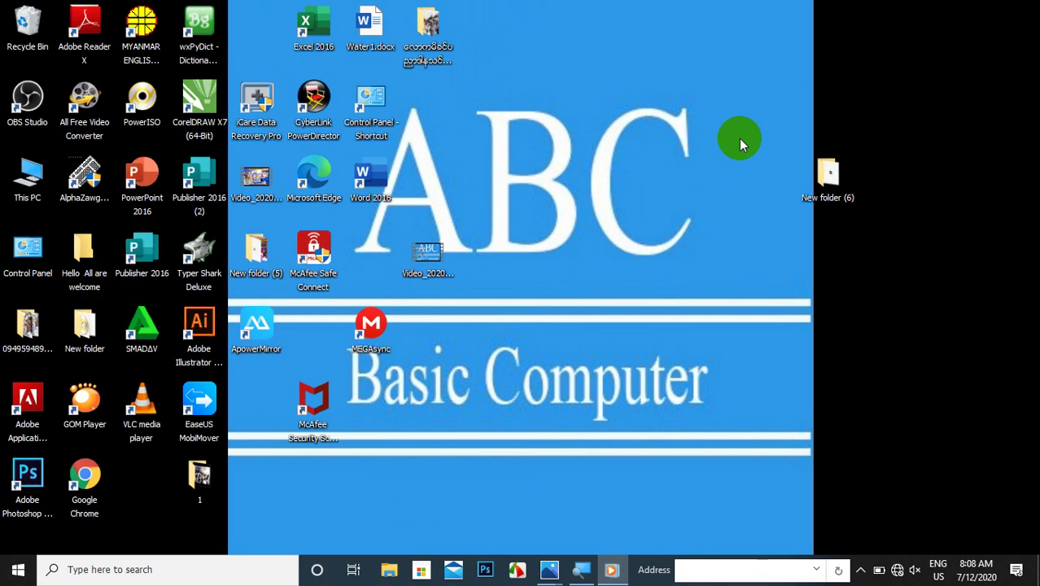
pyautogui.click(550, 116)
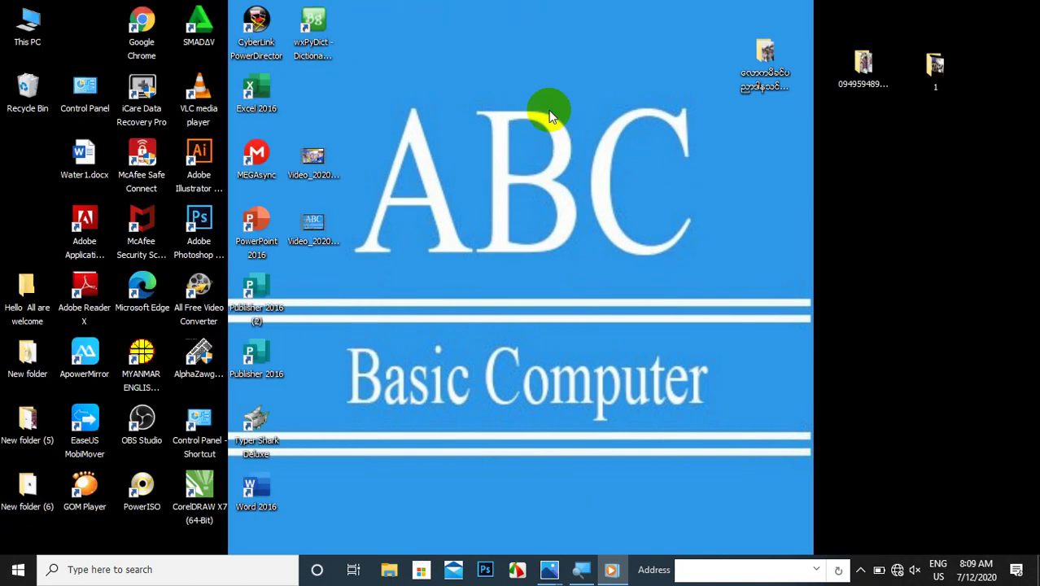
pyautogui.rightClick(489, 84)
pyautogui.click(434, 98)
pyautogui.moveTo(446, 79); pyautogui.dragTo(773, 413)
pyautogui.click(418, 140)
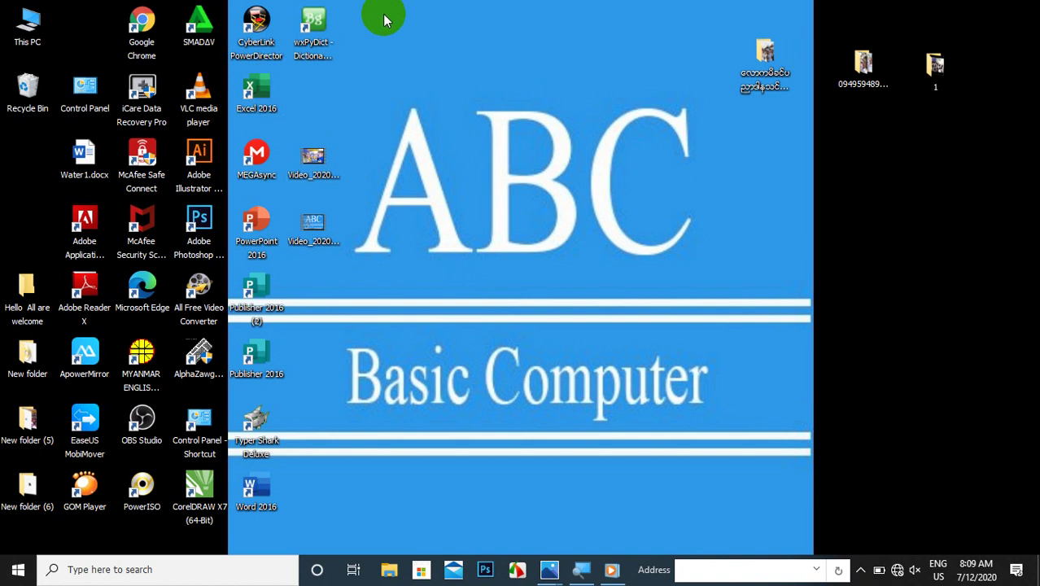
# Move the wxPyDict shortcut into the empty space beside the icon columns, then select the surrounding icons and deselect them
pyautogui.moveTo(307, 65); pyautogui.dragTo(407, 21)
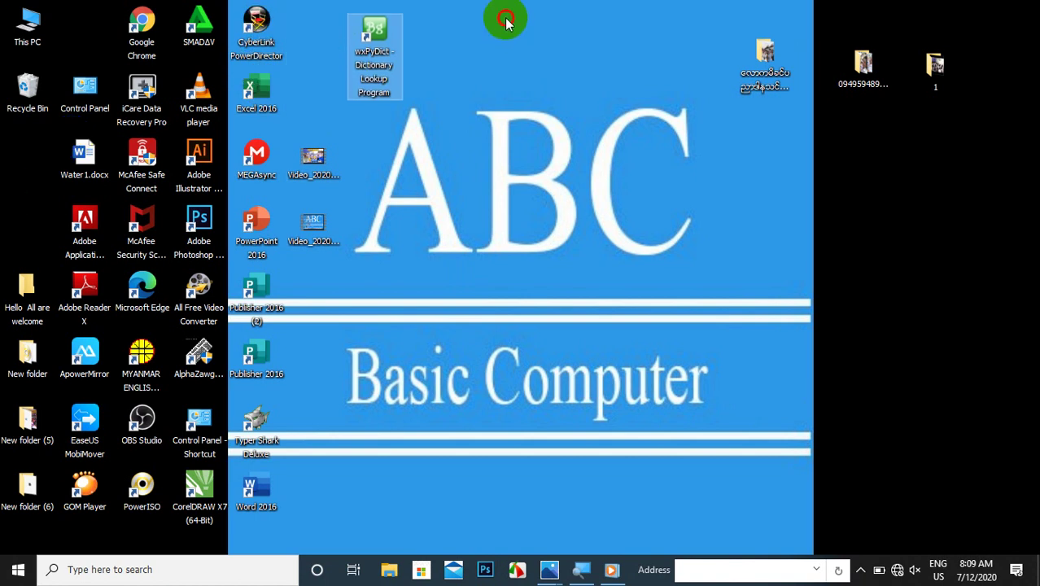
pyautogui.moveTo(503, 19); pyautogui.dragTo(141, 506)
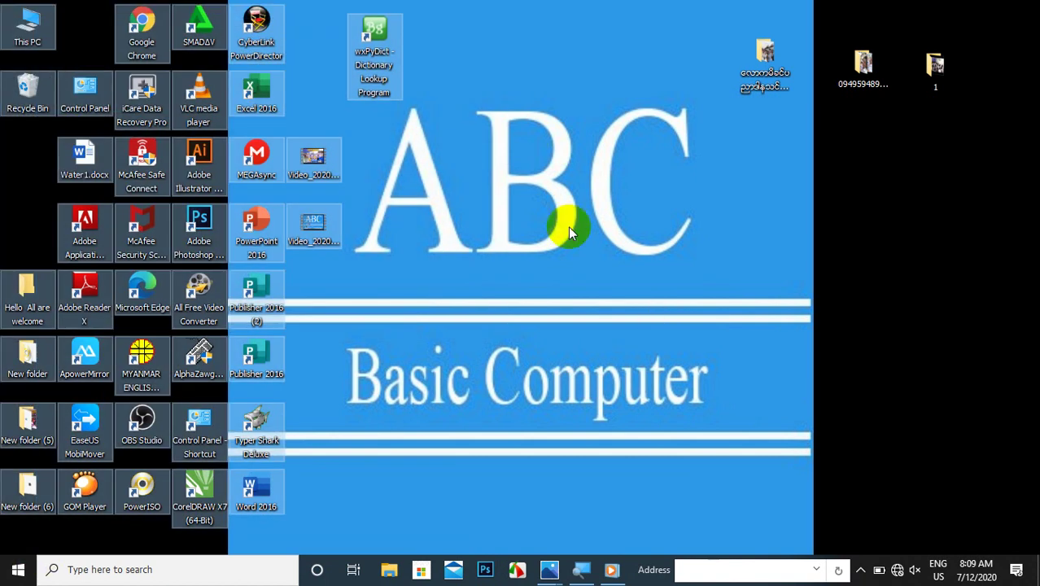
pyautogui.moveTo(471, 171); pyautogui.dragTo(802, 446)
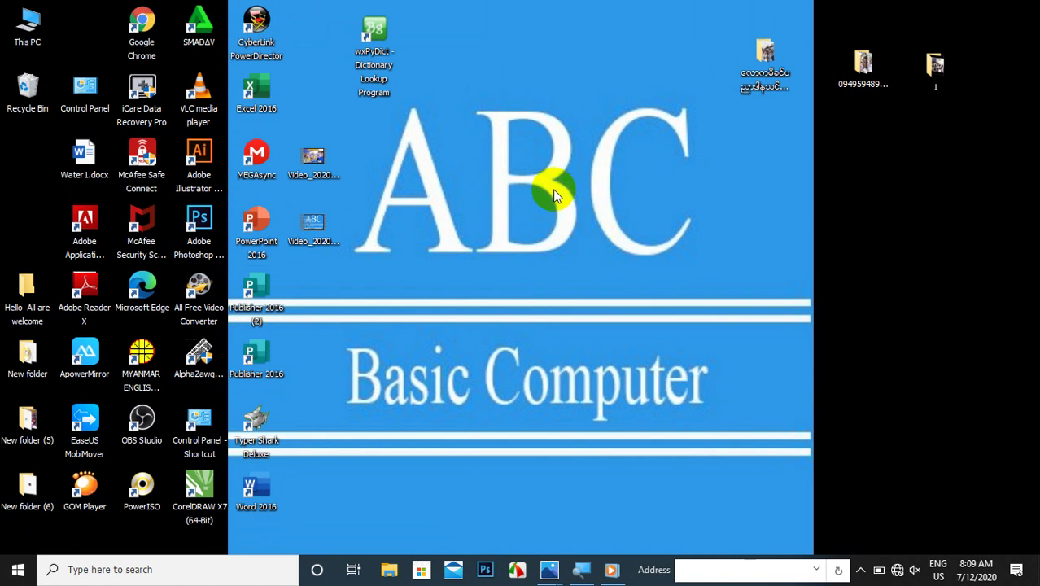
# Set the desktop view to large icons
pyautogui.rightClick(544, 184)
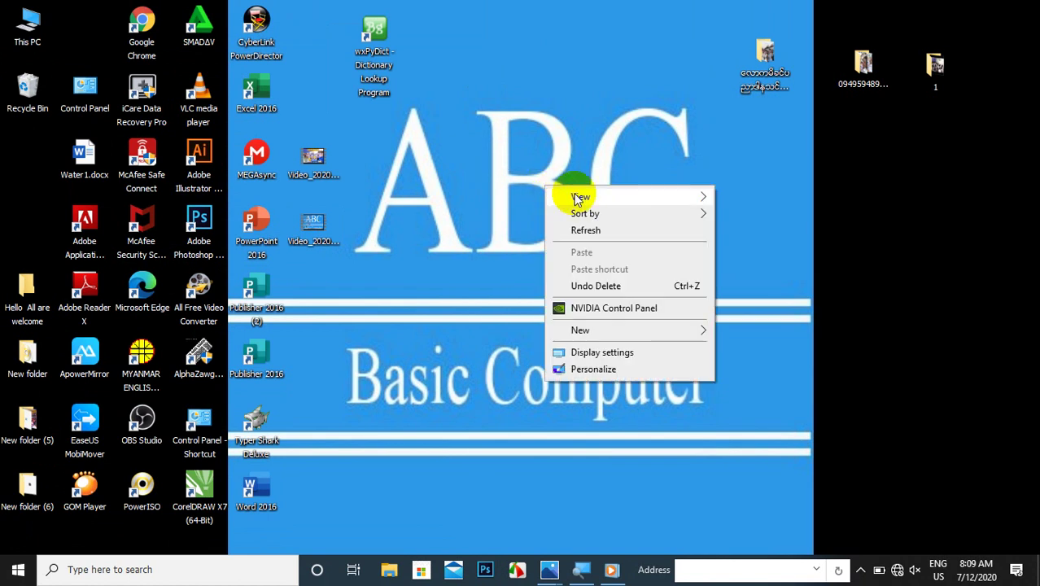
pyautogui.moveTo(580, 198)
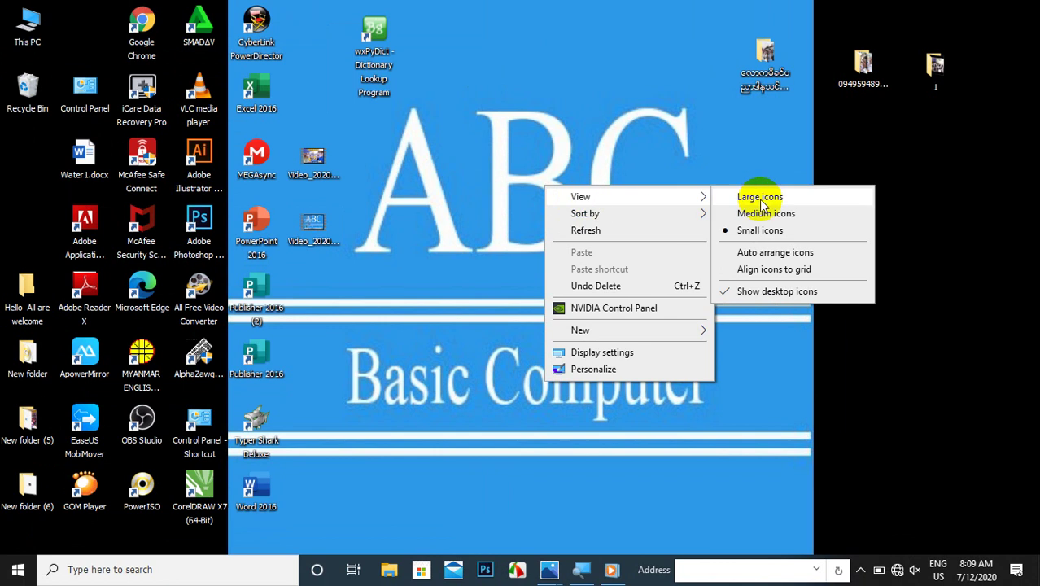
pyautogui.click(442, 74)
pyautogui.moveTo(454, 41); pyautogui.dragTo(283, 18)
pyautogui.moveTo(2, 301); pyautogui.dragTo(73, 525)
pyautogui.rightClick(511, 147)
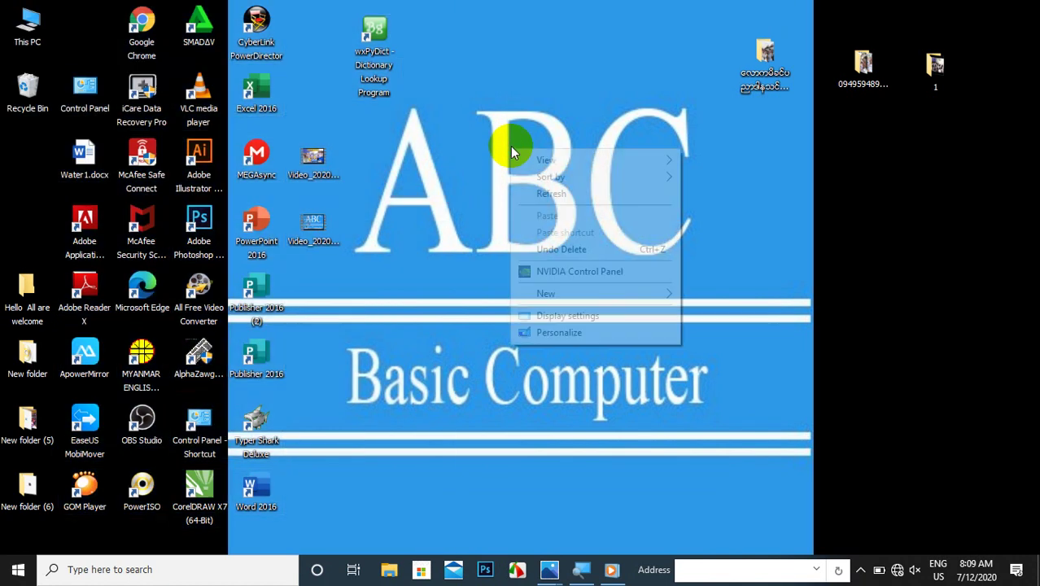
pyautogui.moveTo(634, 162)
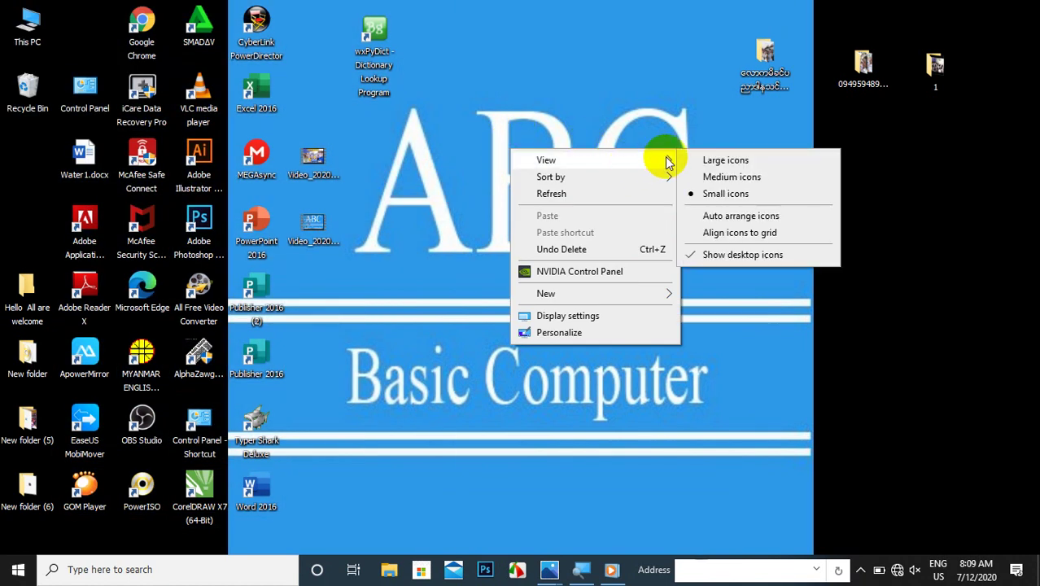
pyautogui.click(713, 161)
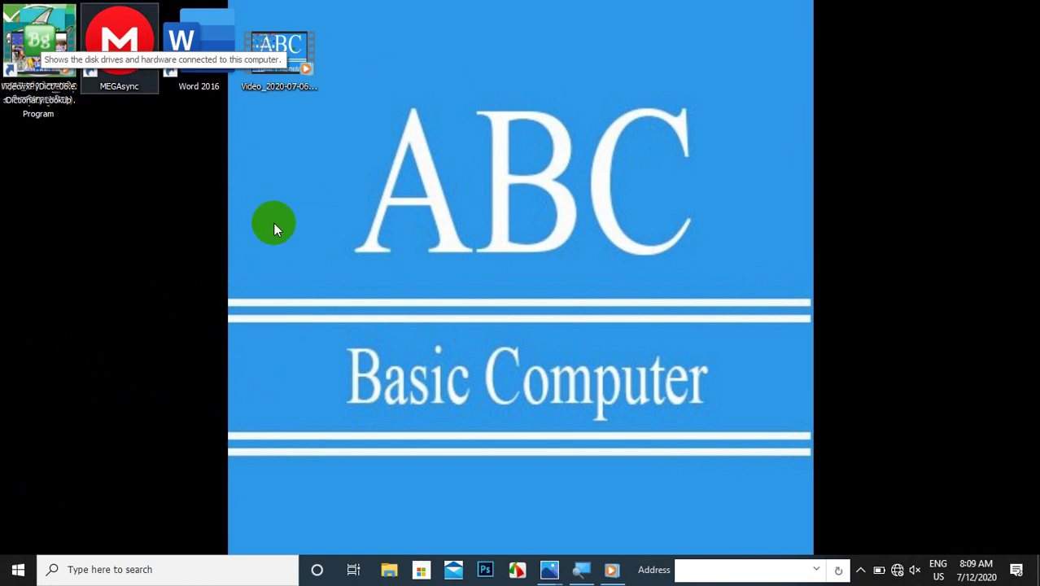
# Switch the desktop view to medium icons
pyautogui.moveTo(126, 145); pyautogui.dragTo(295, 147)
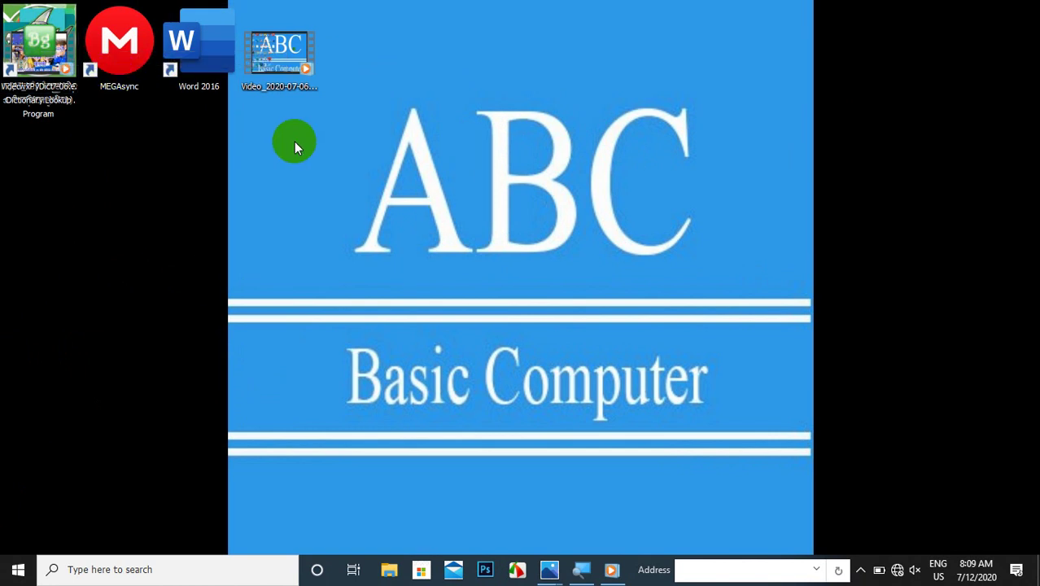
pyautogui.rightClick(400, 93)
pyautogui.moveTo(461, 111)
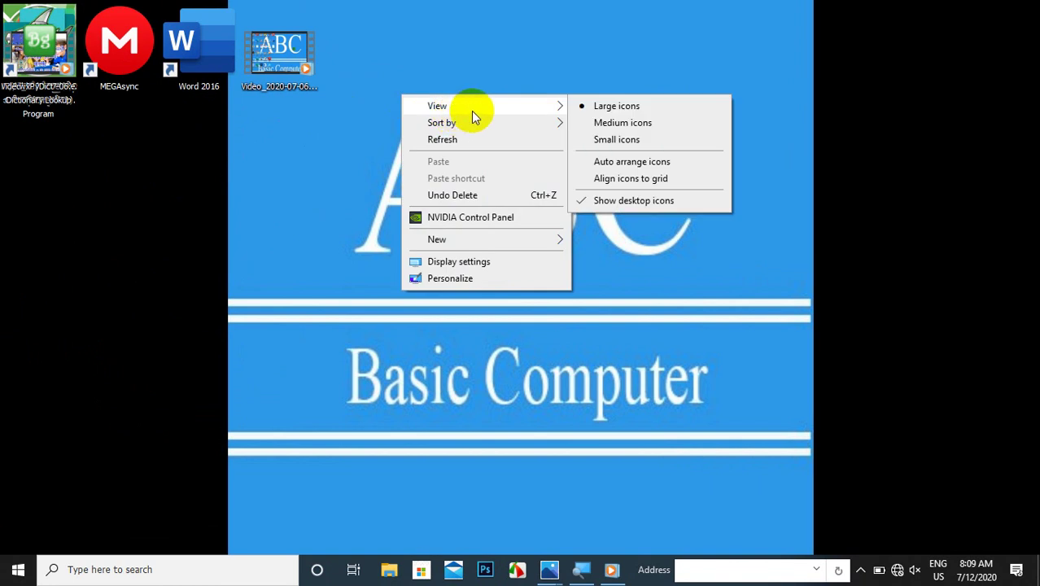
pyautogui.rightClick(332, 139)
pyautogui.moveTo(479, 153)
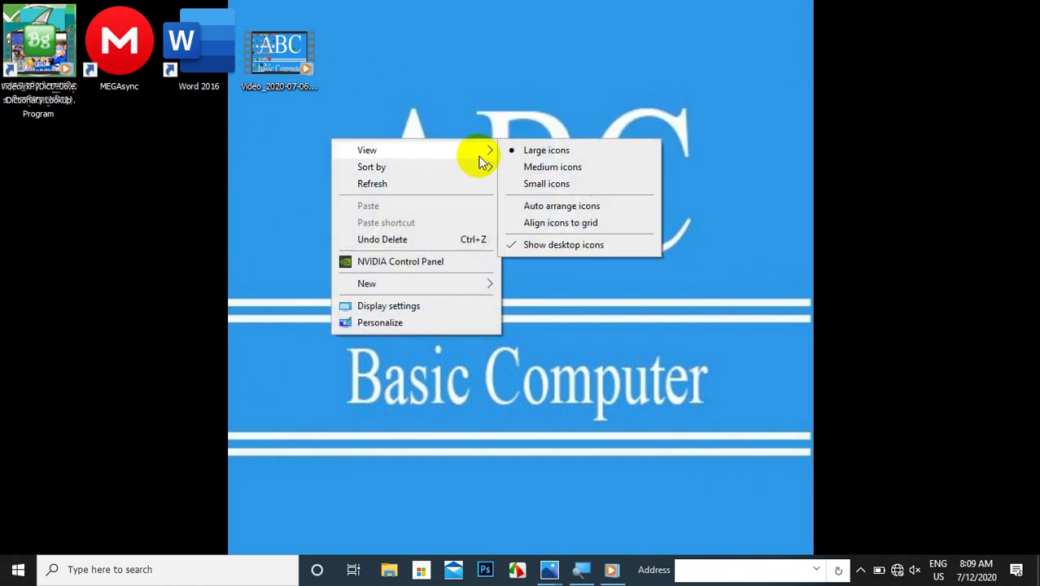
pyautogui.click(527, 169)
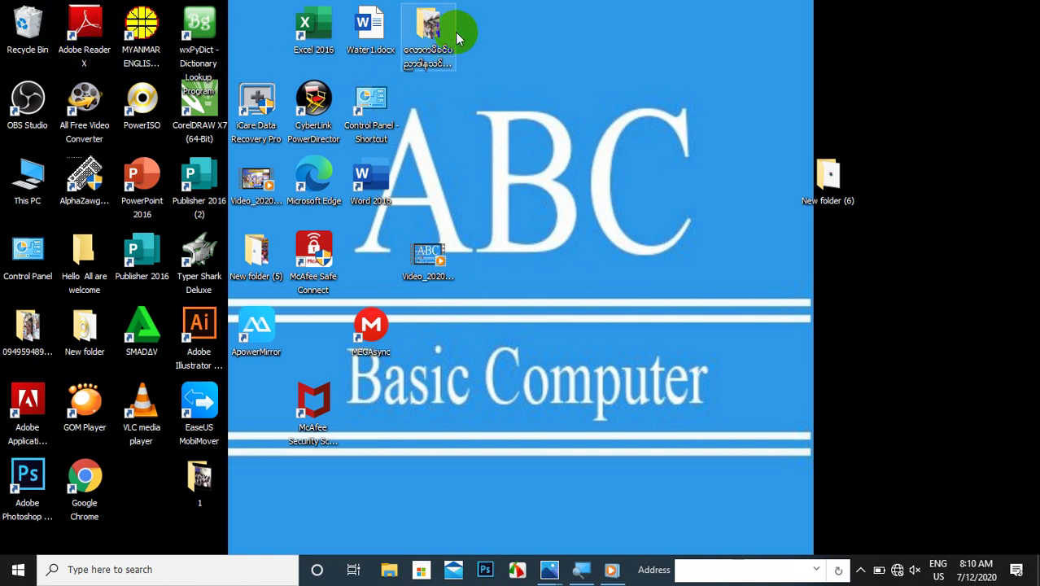
# Select and deselect all desktop items, then set the desktop view to small icons
pyautogui.click(302, 51)
pyautogui.hotkey('ctrl', 'a')
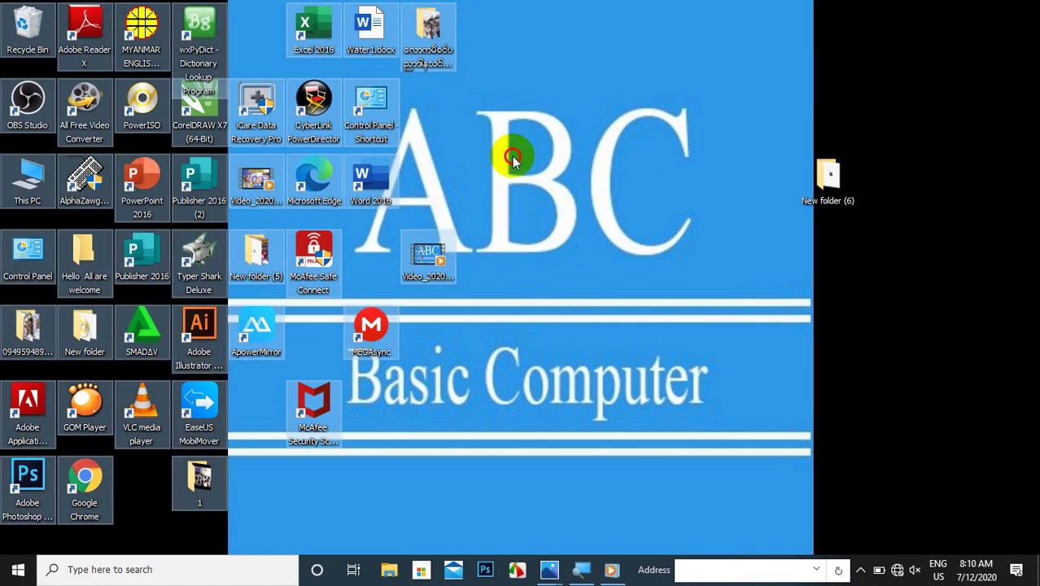
pyautogui.click(511, 157)
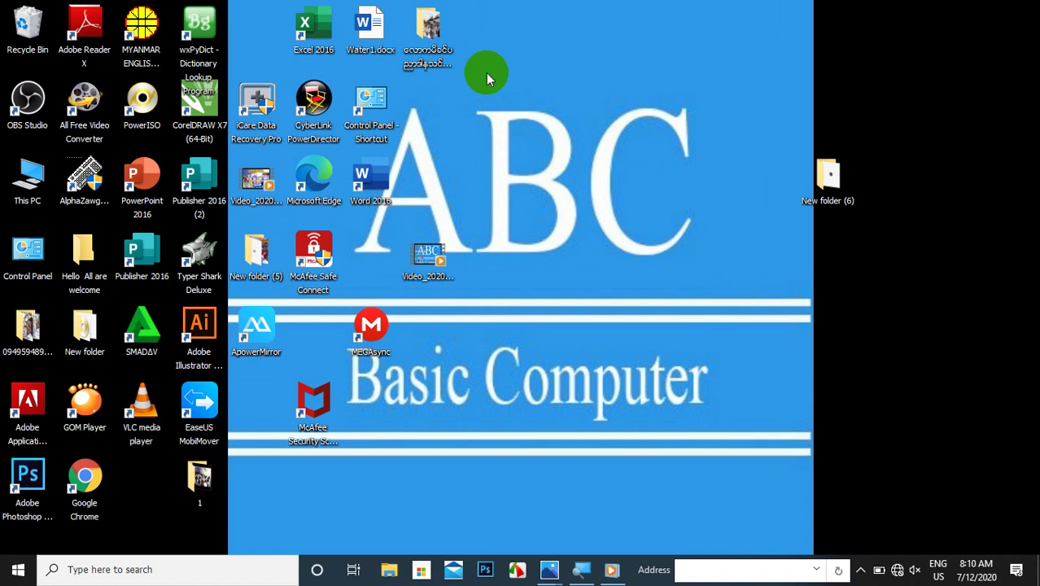
pyautogui.rightClick(487, 79)
pyautogui.moveTo(656, 89)
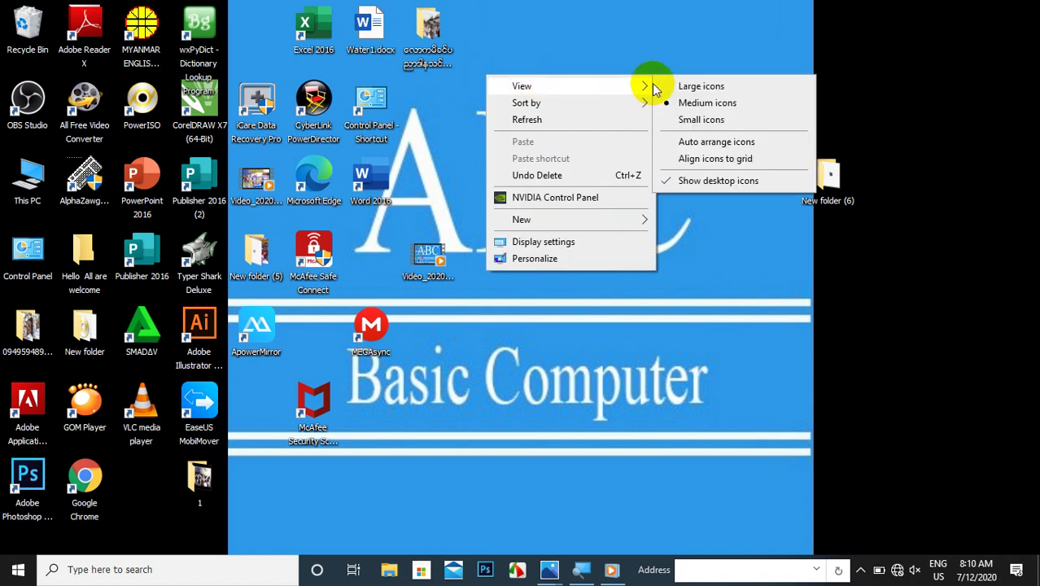
pyautogui.click(706, 103)
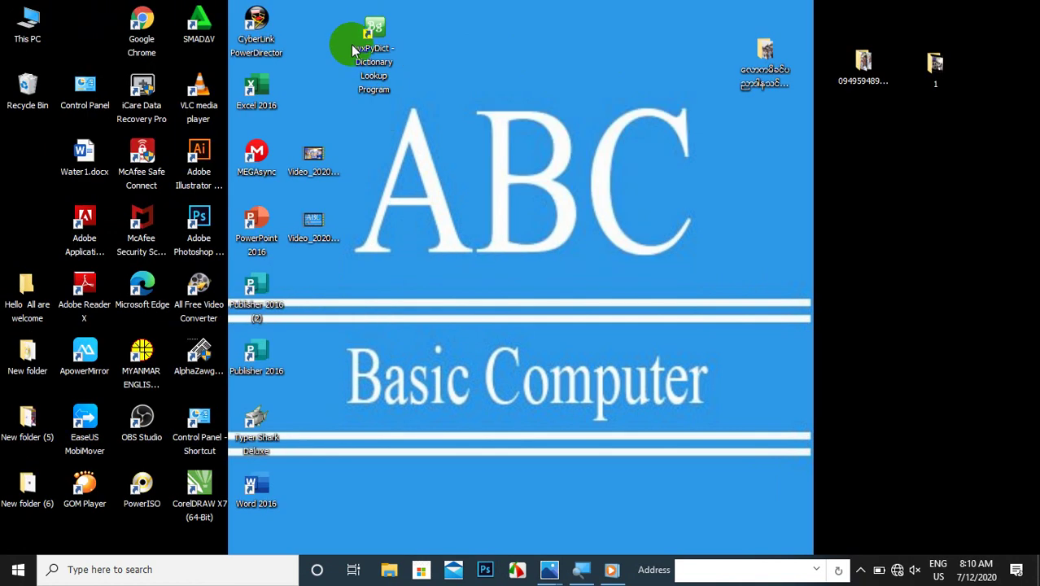
# Sort the desktop icons by name
pyautogui.click(462, 35)
pyautogui.moveTo(462, 35); pyautogui.dragTo(7, 500)
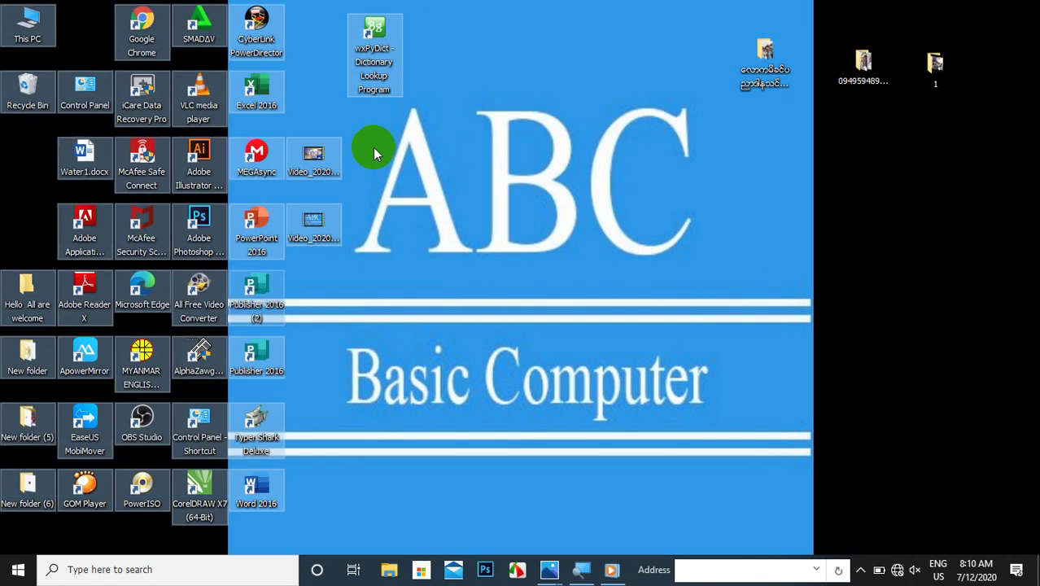
pyautogui.click(426, 105)
pyautogui.rightClick(426, 104)
pyautogui.moveTo(577, 113)
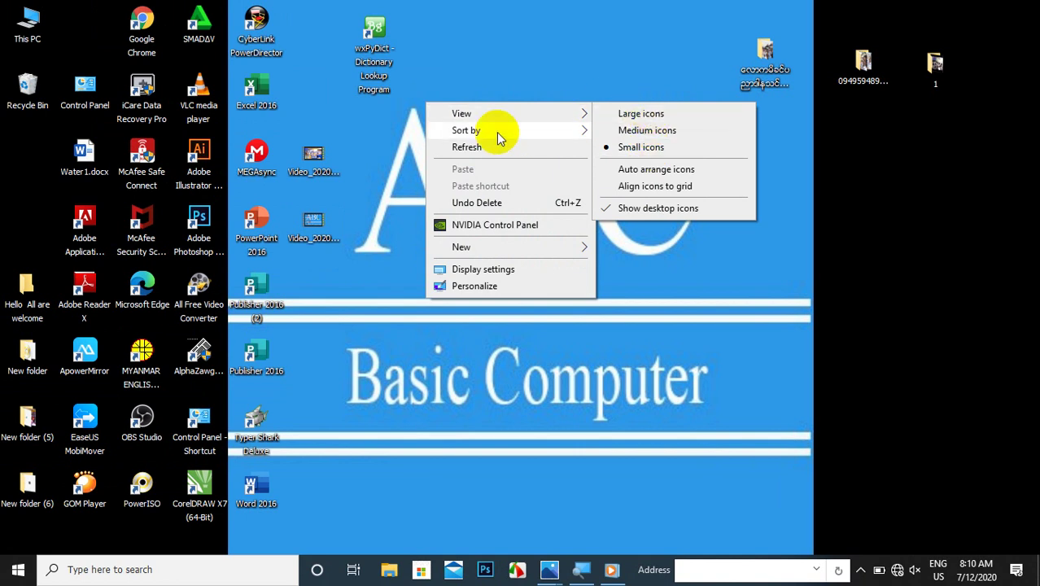
pyautogui.moveTo(498, 137)
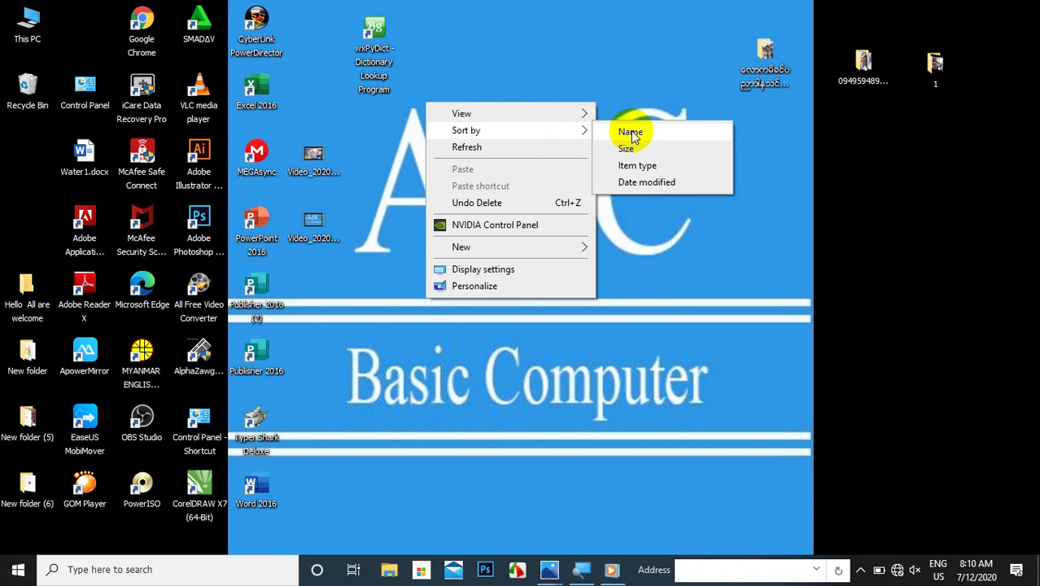
pyautogui.click(630, 133)
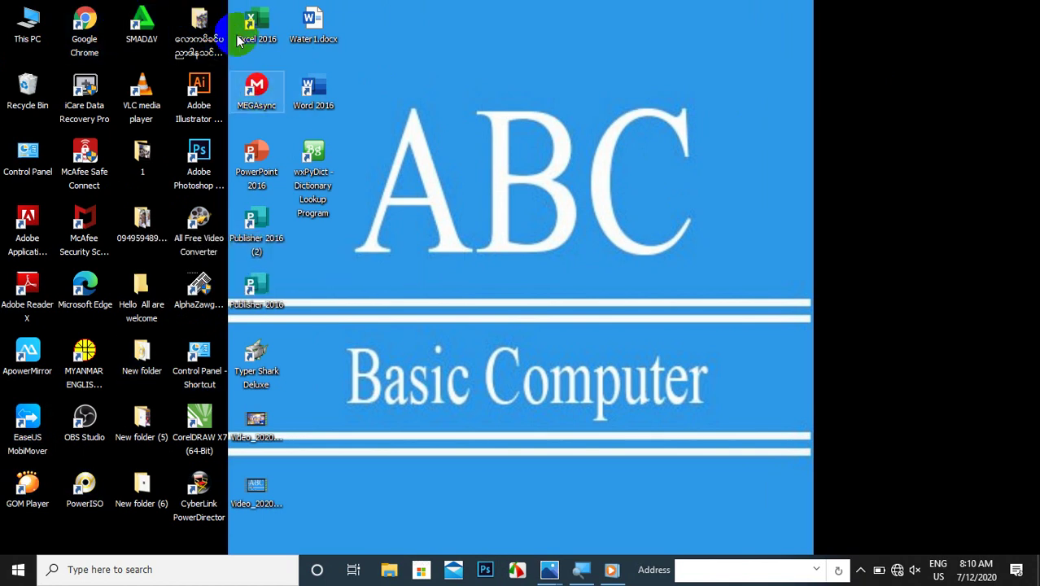
# Select the This PC, Recycle Bin and Control Panel icons together on the desktop
pyautogui.click(45, 24)
pyautogui.moveTo(45, 24); pyautogui.dragTo(11, 175)
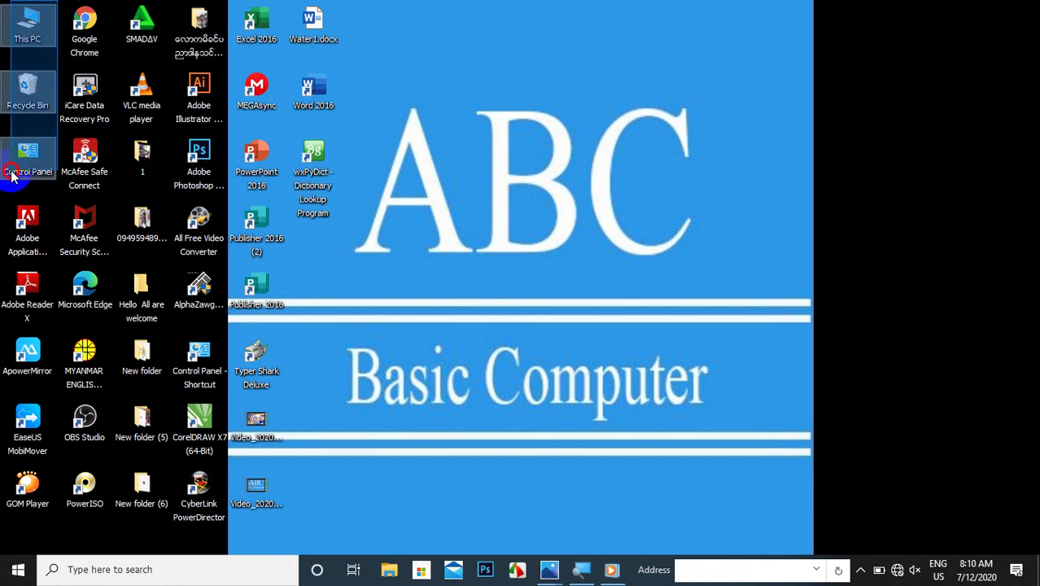
pyautogui.moveTo(63, 8); pyautogui.dragTo(7, 195)
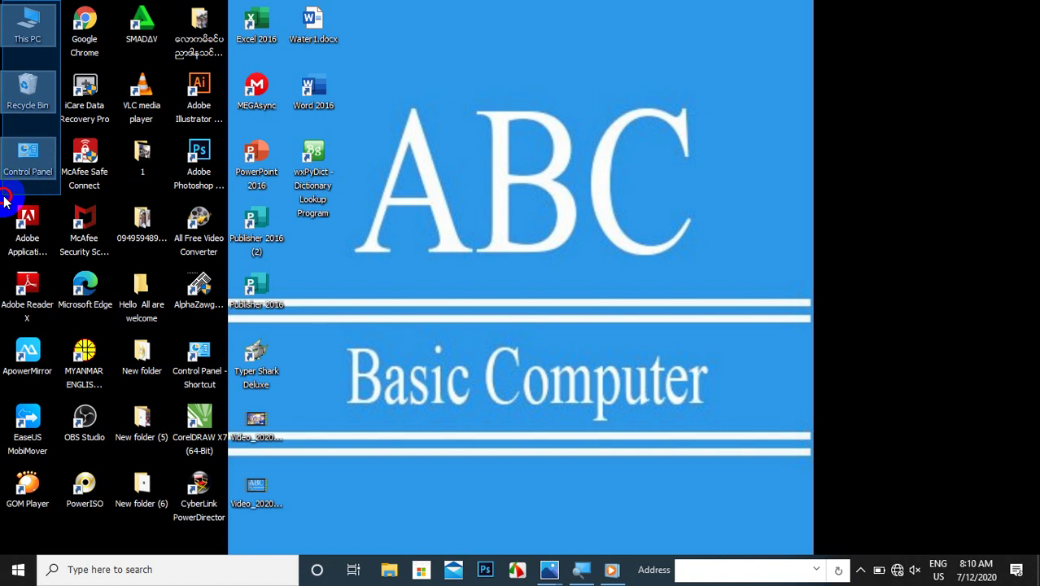
pyautogui.click(70, 6)
pyautogui.moveTo(69, 6); pyautogui.dragTo(4, 172)
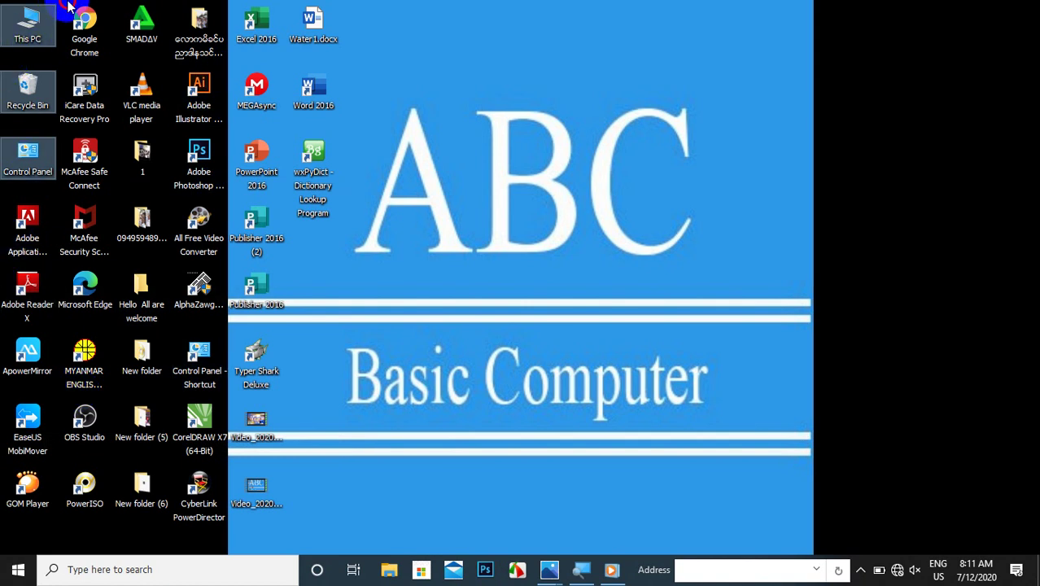
# Create a new folder with the default name on an empty area of the desktop
pyautogui.rightClick(522, 58)
pyautogui.moveTo(556, 68)
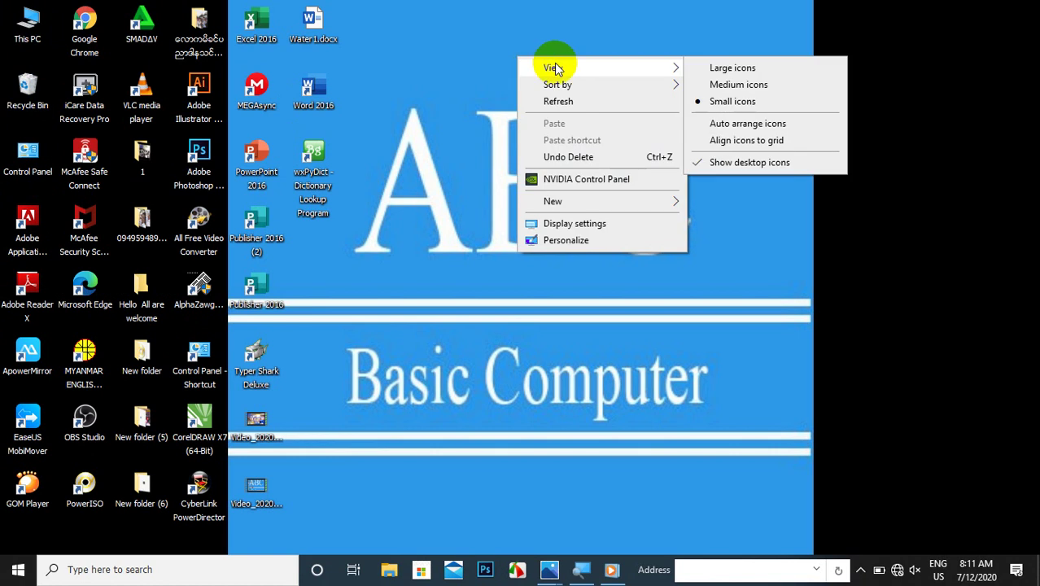
pyautogui.moveTo(651, 90)
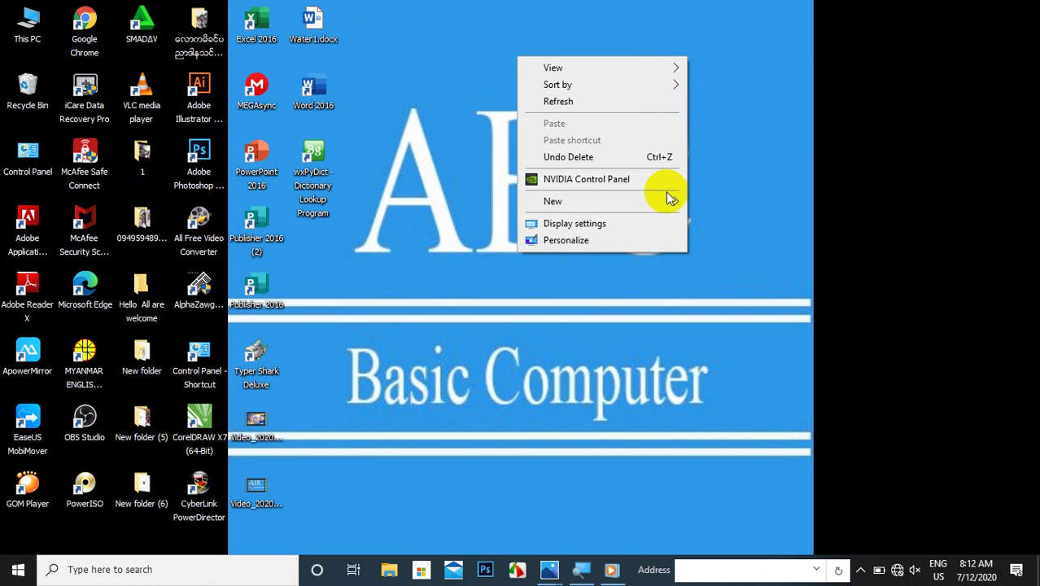
pyautogui.moveTo(680, 207)
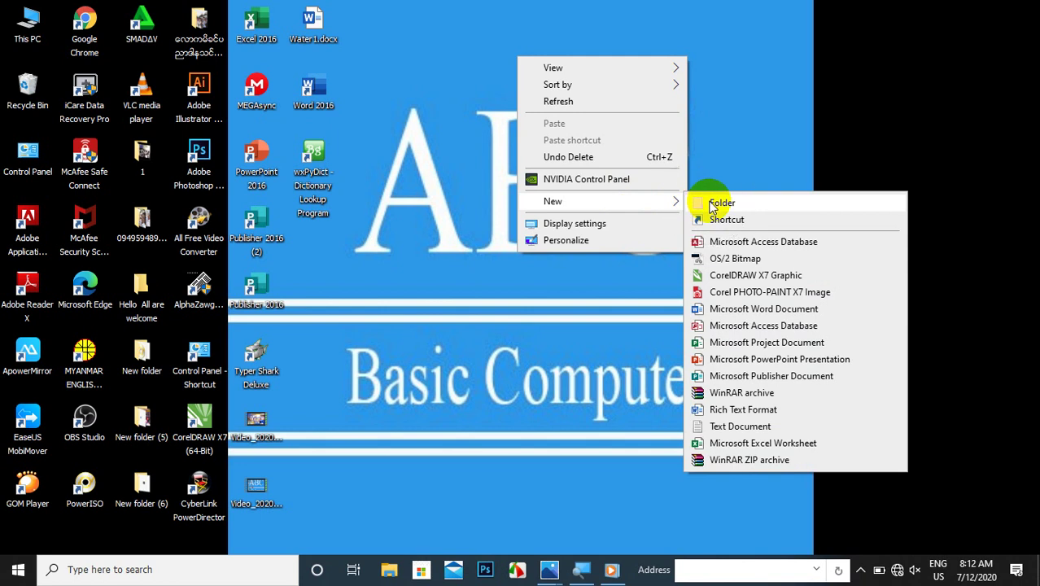
pyautogui.click(713, 205)
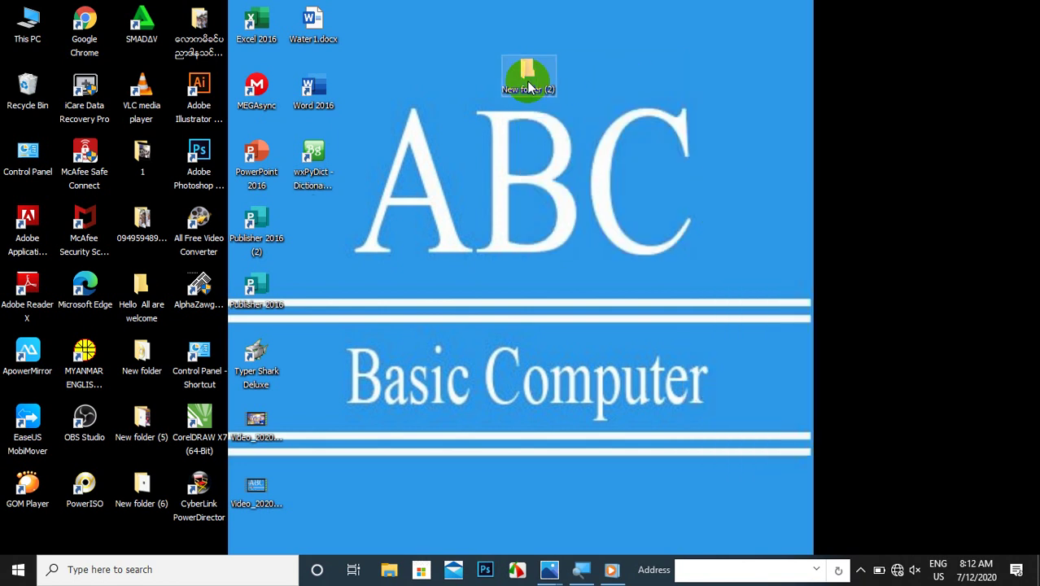
pyautogui.click(526, 82)
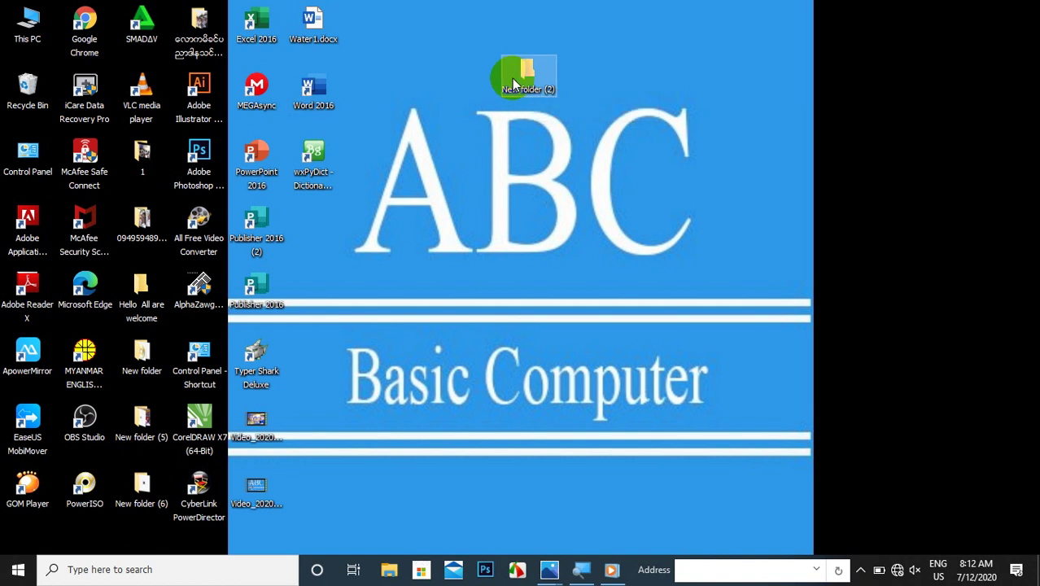
# Create three more folders on the empty desktop area around the first new one, keeping their default names
pyautogui.rightClick(597, 89)
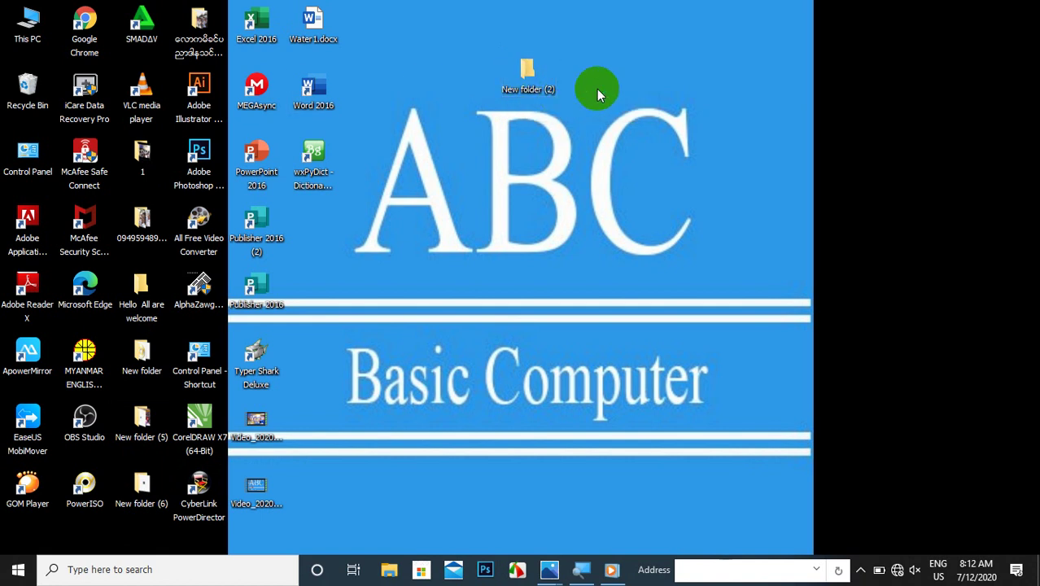
pyautogui.moveTo(662, 235)
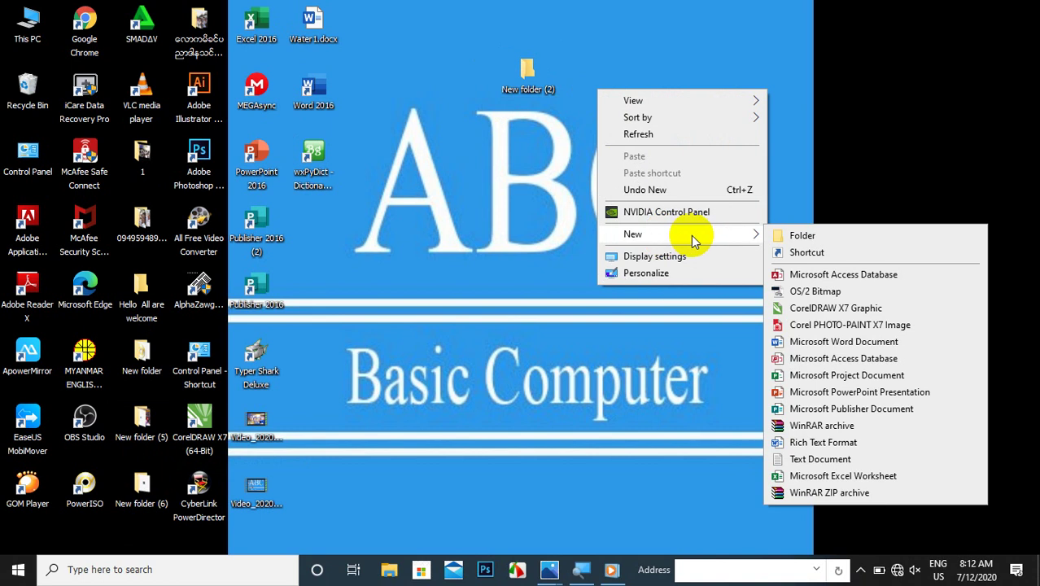
pyautogui.click(781, 236)
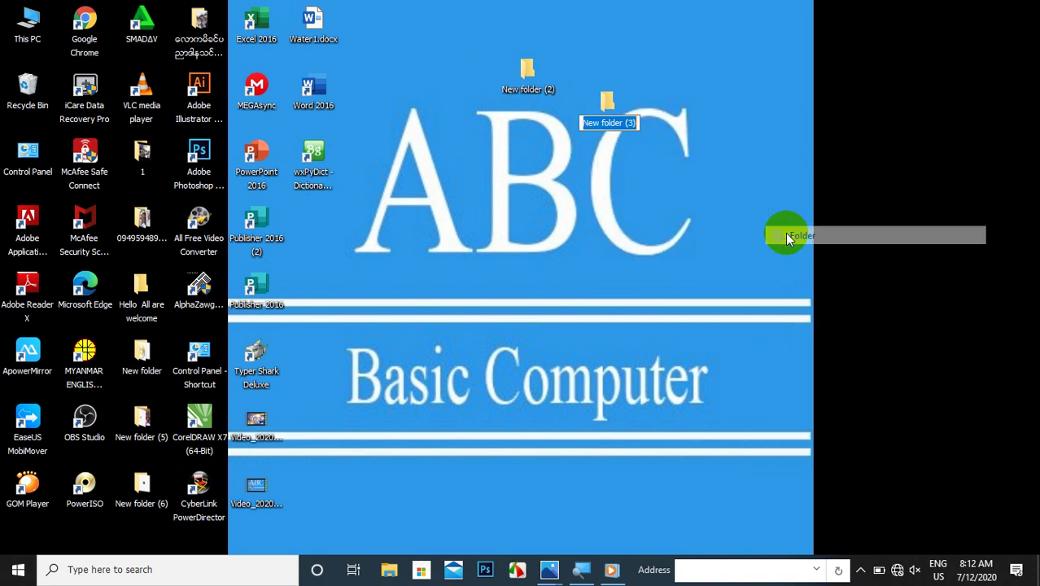
pyautogui.rightClick(469, 130)
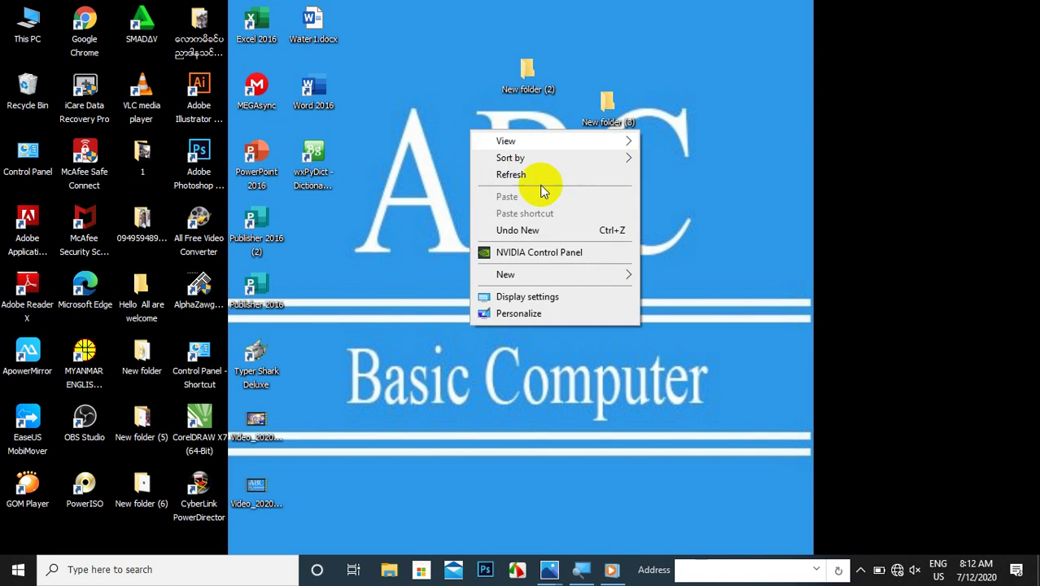
pyautogui.moveTo(624, 279)
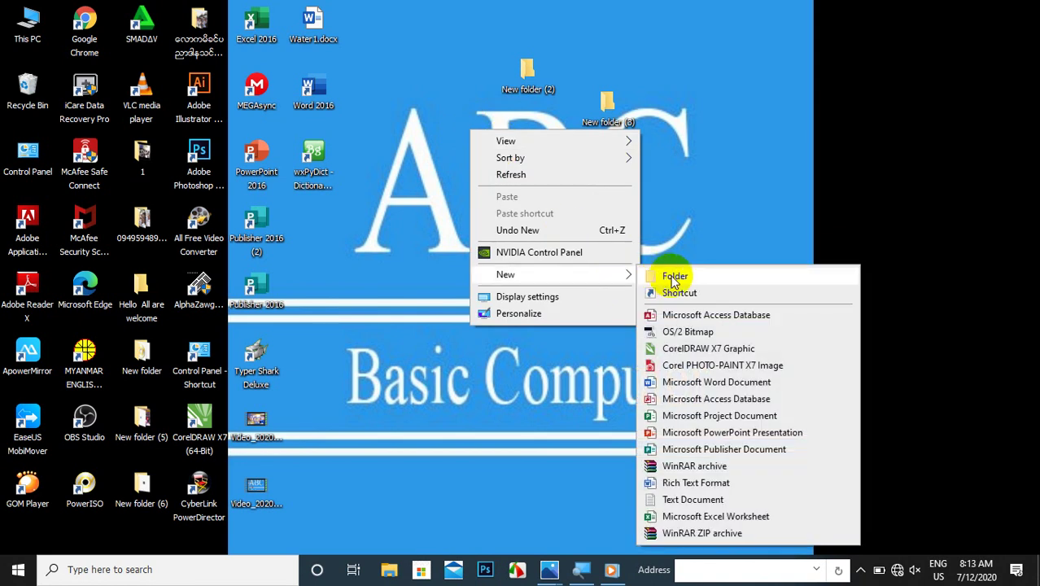
pyautogui.click(674, 278)
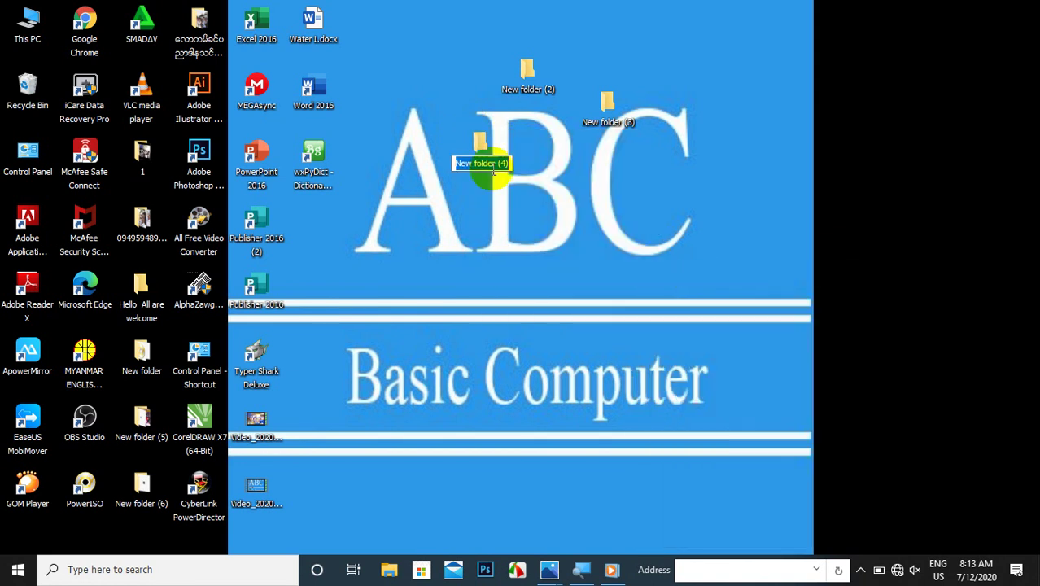
pyautogui.click(478, 199)
pyautogui.rightClick(473, 188)
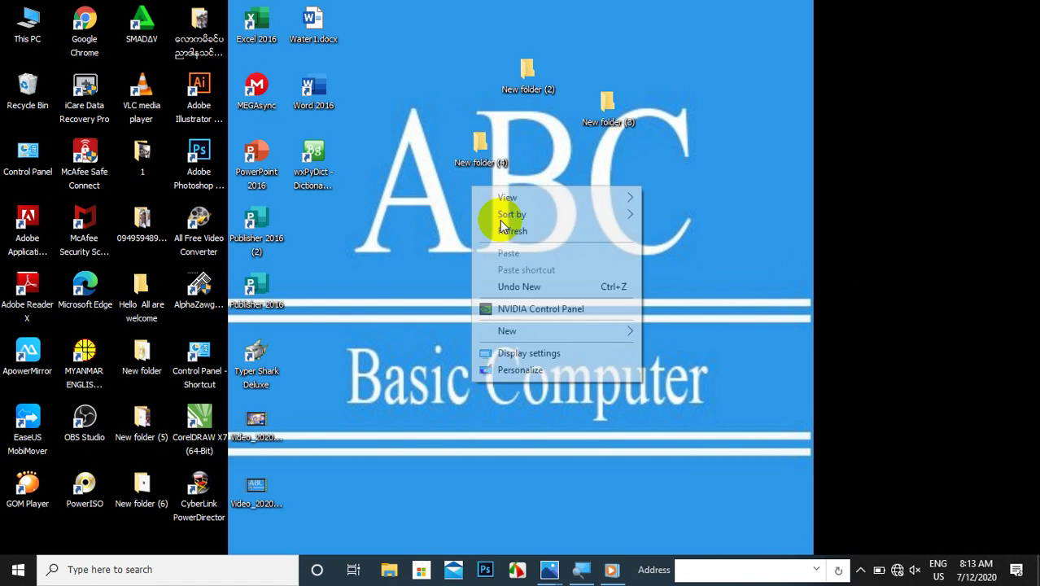
pyautogui.moveTo(547, 331)
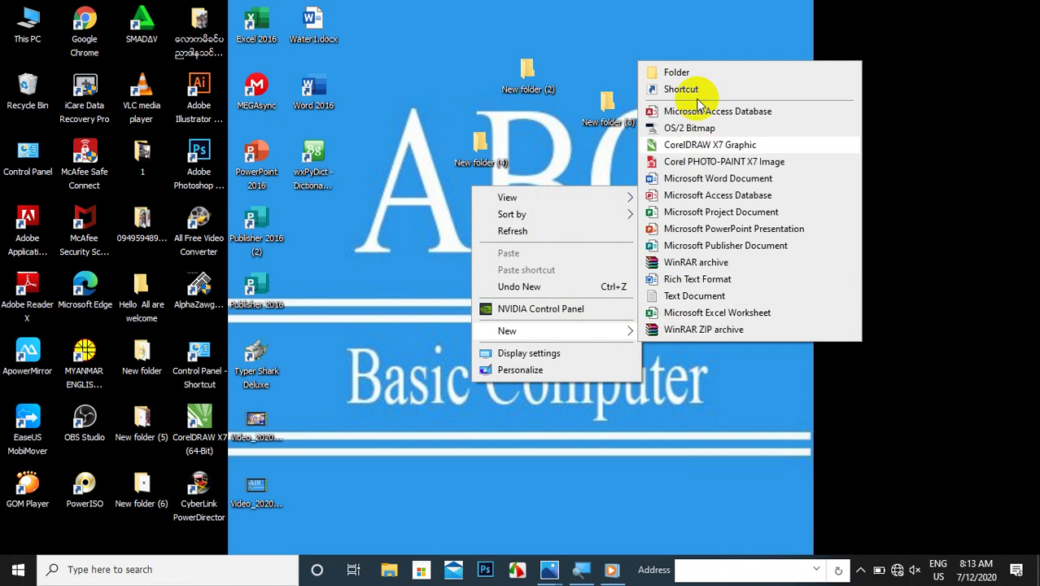
pyautogui.click(700, 74)
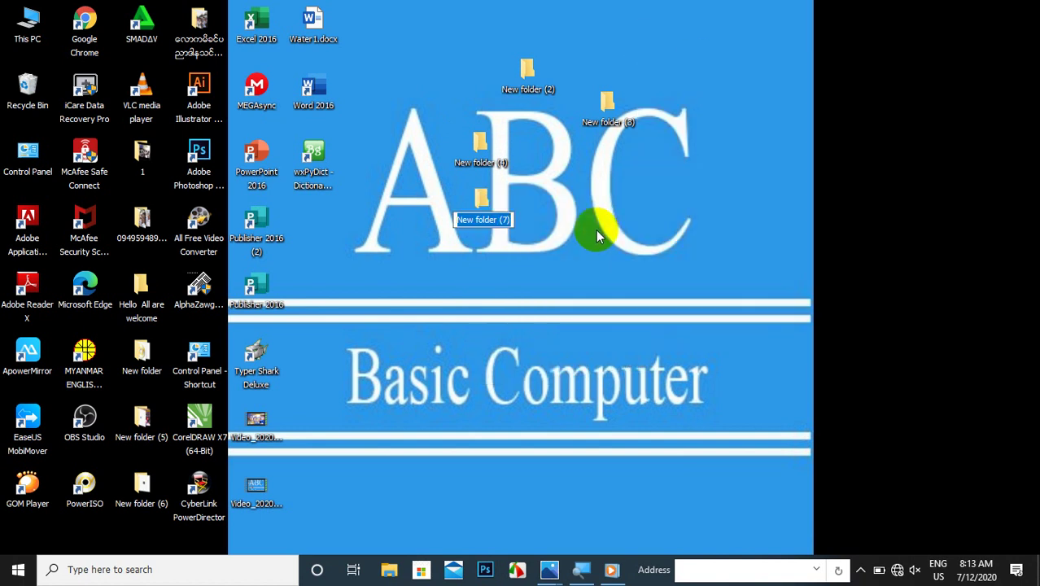
pyautogui.click(533, 236)
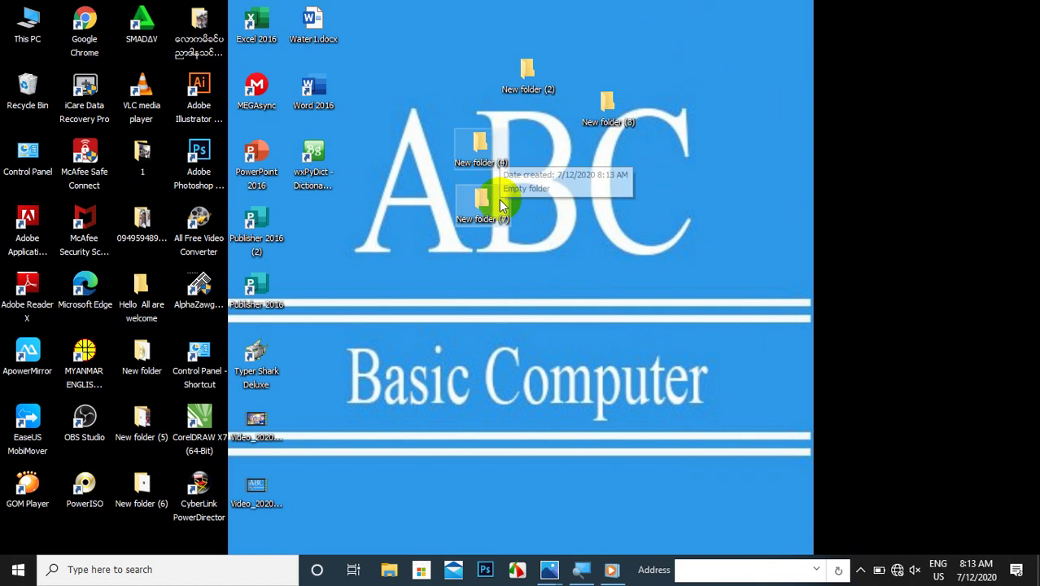
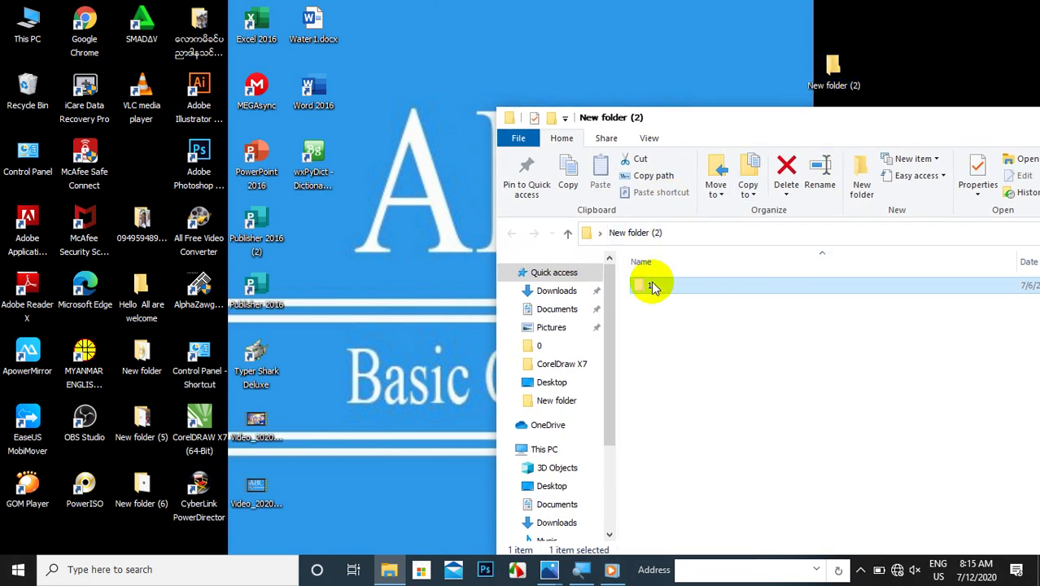
# Cut the desktop folder whose name starts with a long number and paste it into the open New folder (2)
pyautogui.click(147, 224)
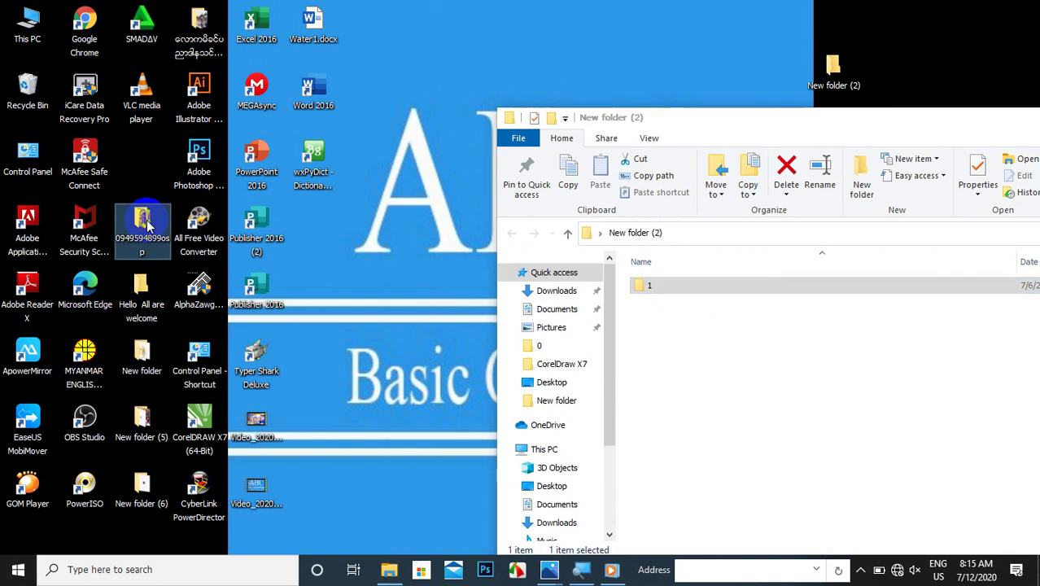
pyautogui.rightClick(148, 224)
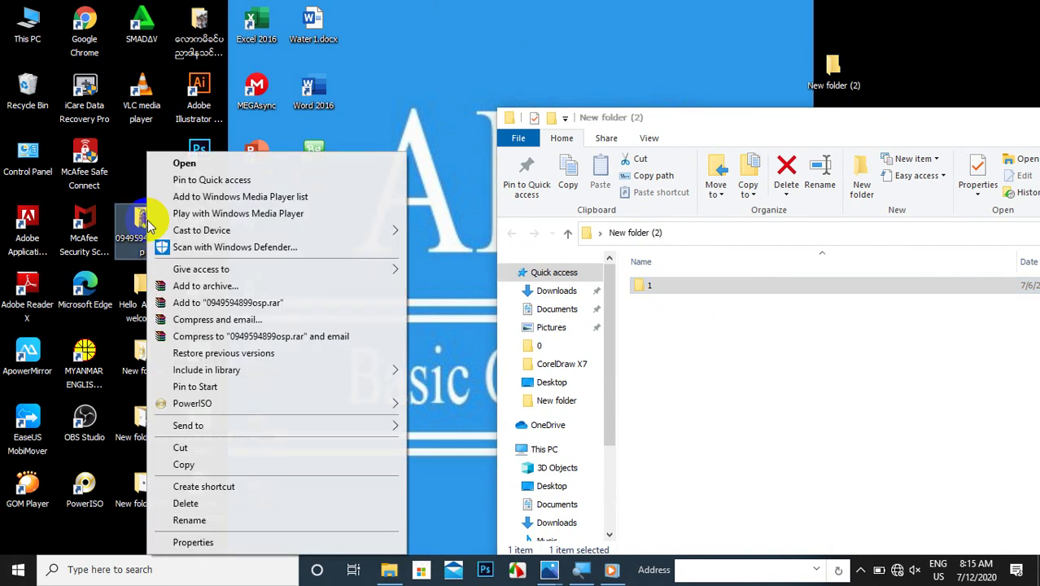
pyautogui.click(196, 450)
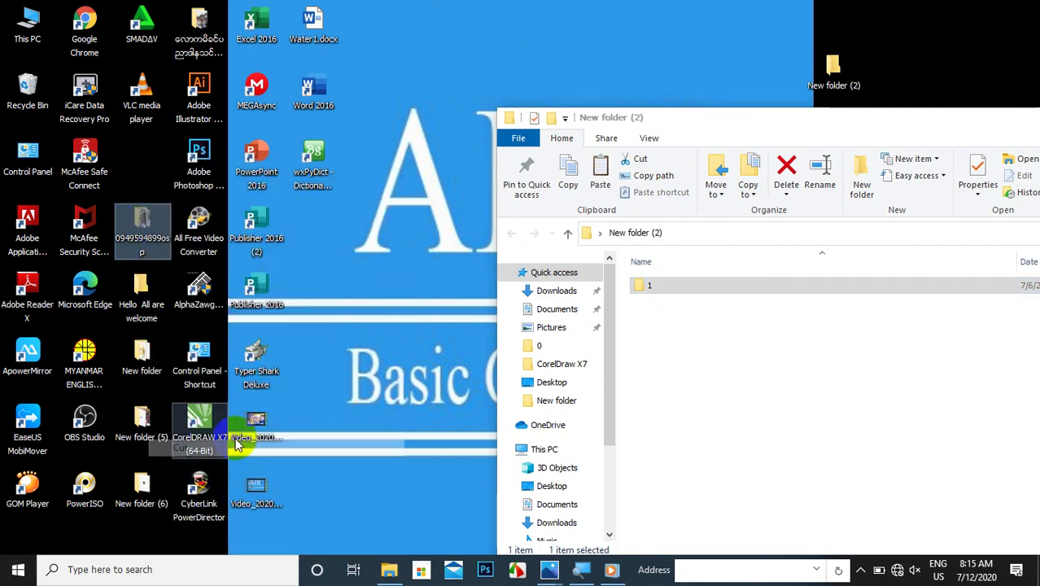
pyautogui.rightClick(685, 364)
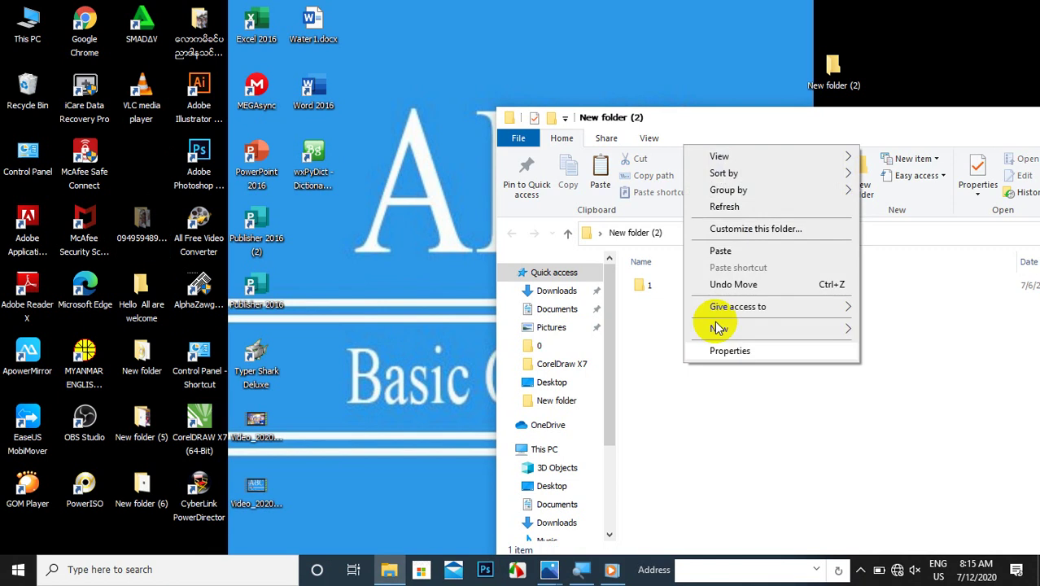
pyautogui.click(721, 250)
pyautogui.click(836, 73)
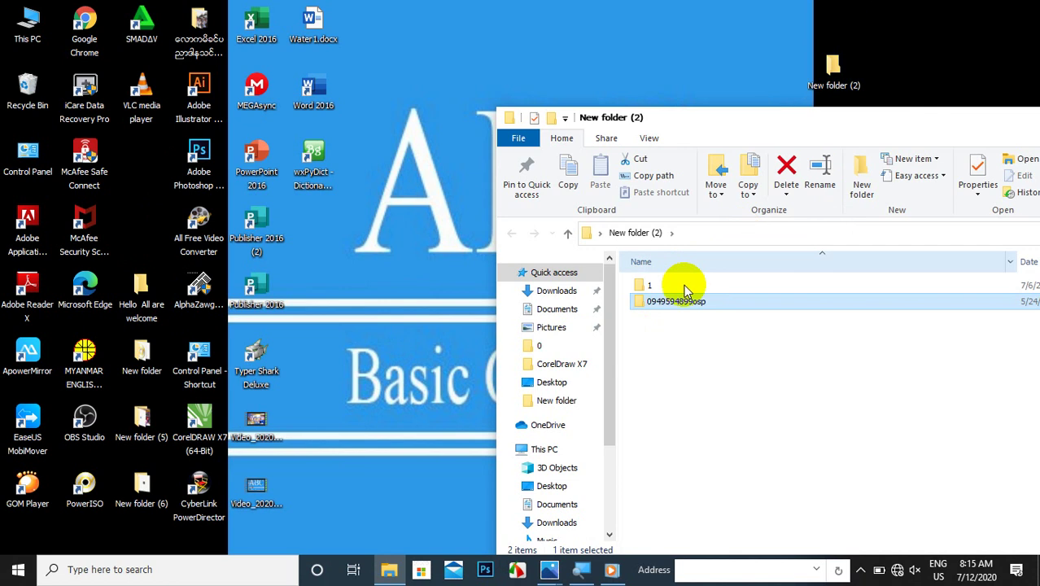
# Cut the "Hello All are welcome" folder from the desktop and paste it into New folder (2)
pyautogui.click(171, 294)
pyautogui.click(143, 294)
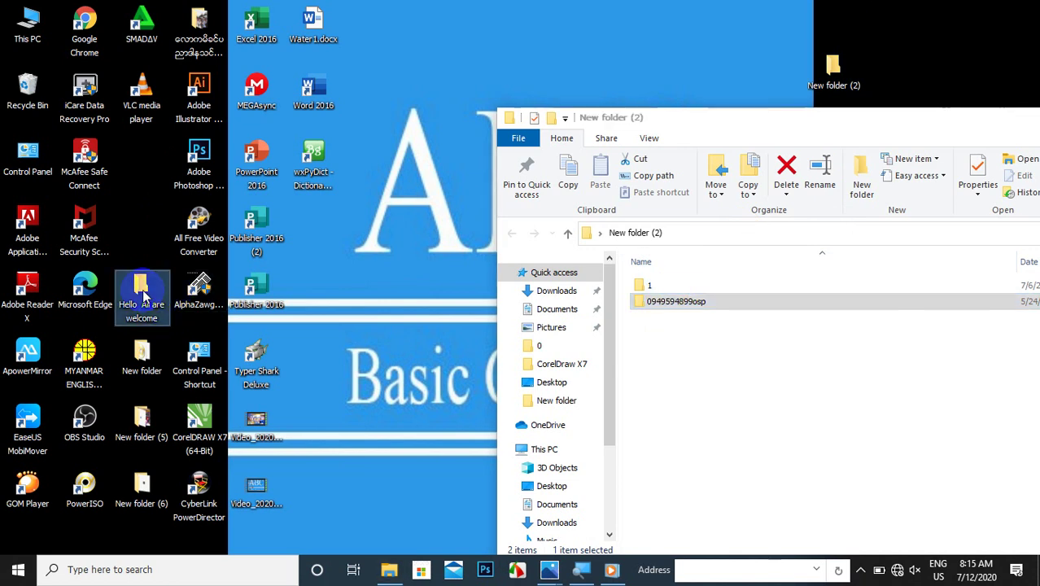
pyautogui.rightClick(143, 298)
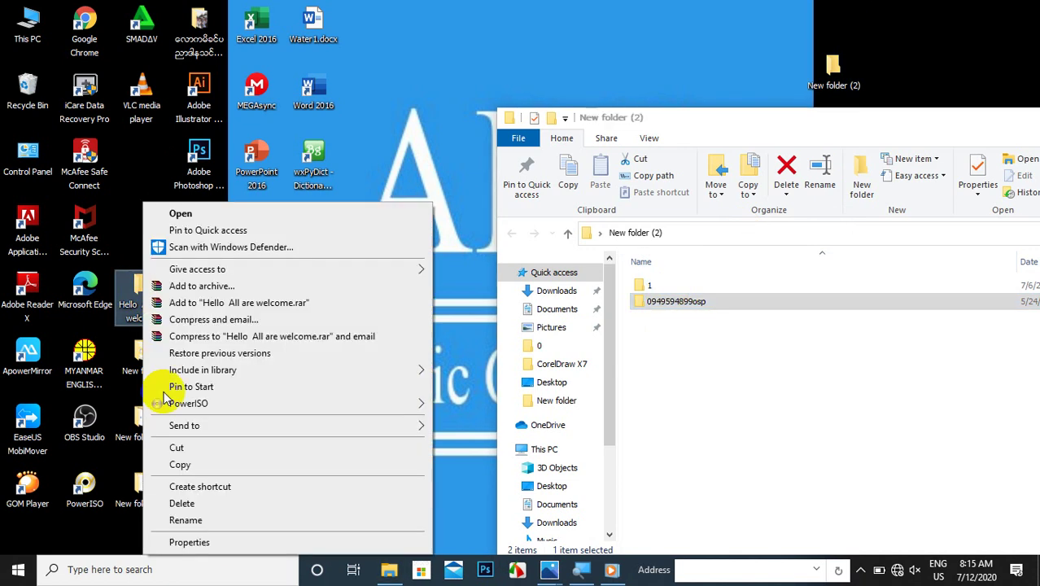
pyautogui.click(184, 449)
pyautogui.rightClick(687, 376)
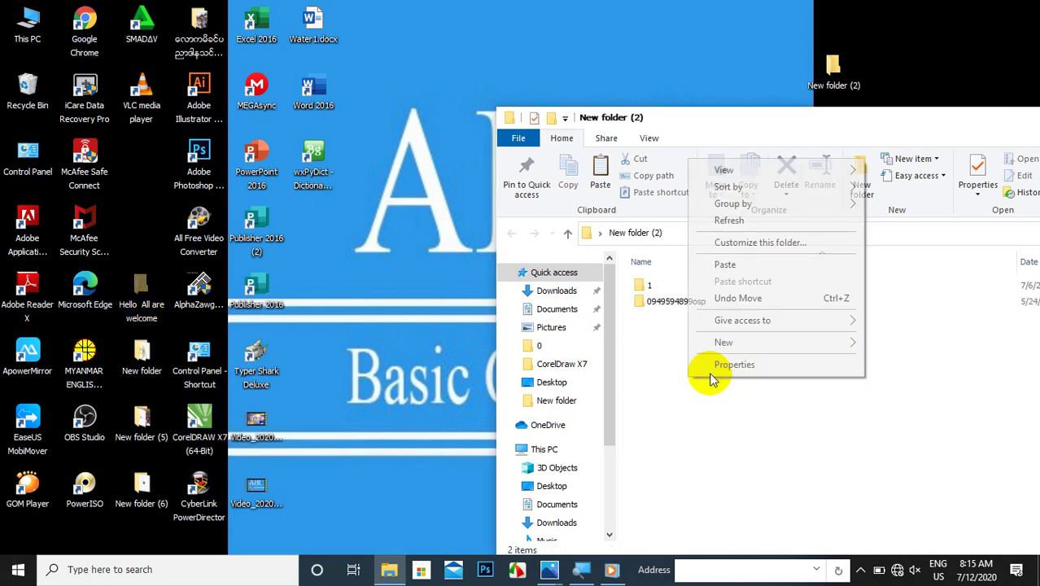
pyautogui.click(724, 264)
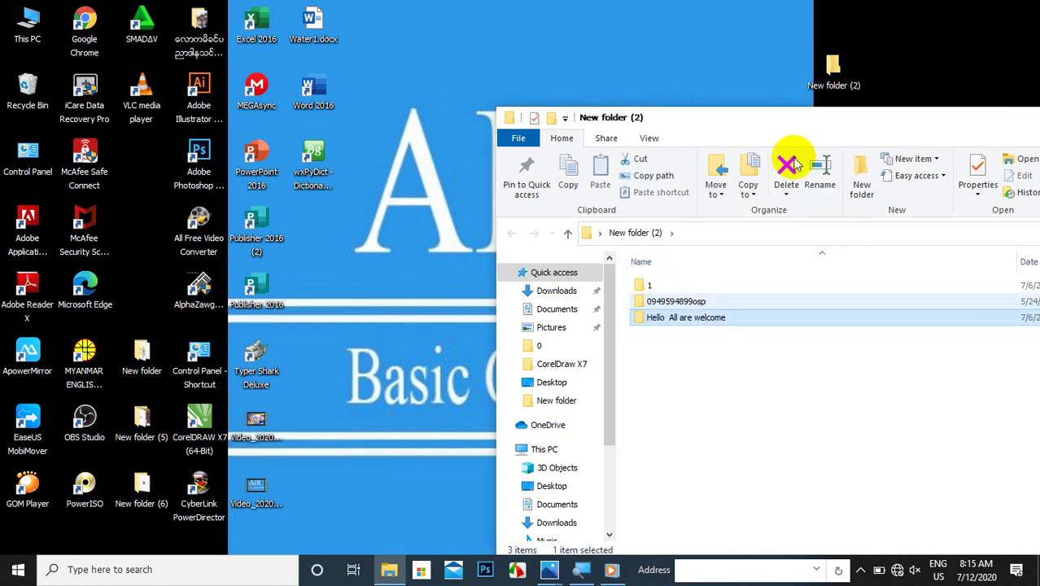
pyautogui.click(833, 72)
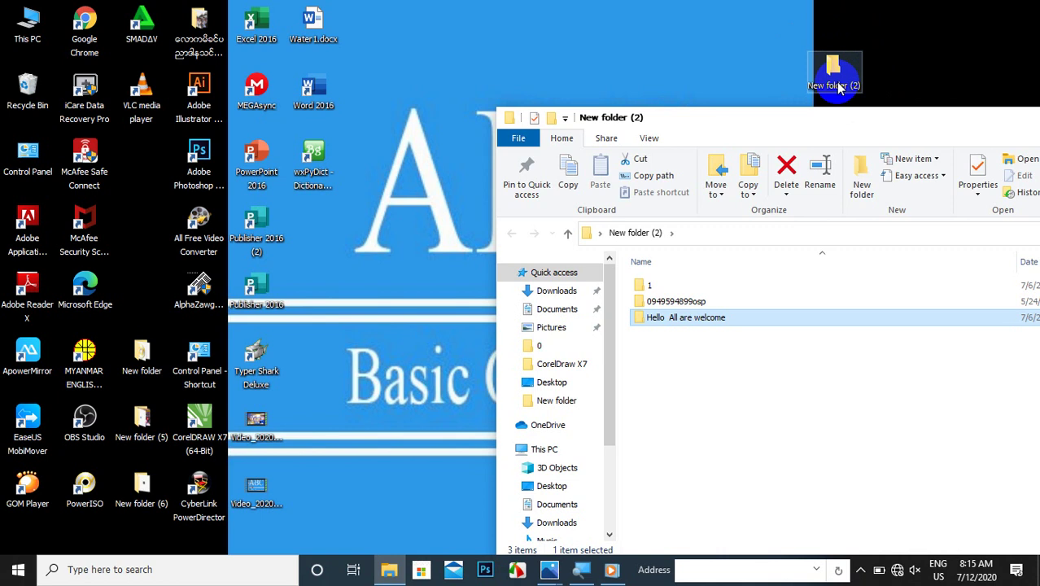
pyautogui.click(157, 392)
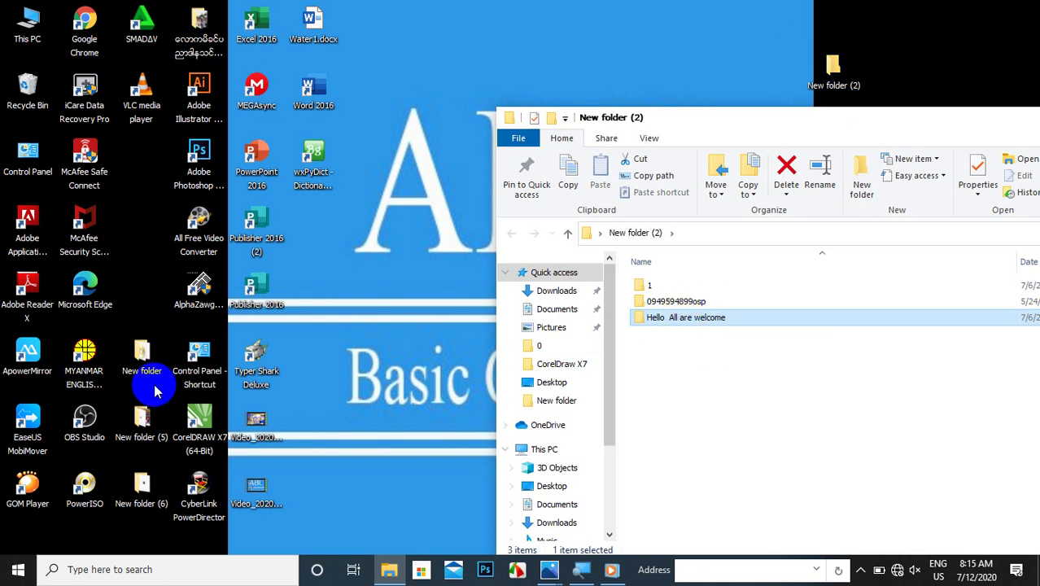
pyautogui.click(188, 236)
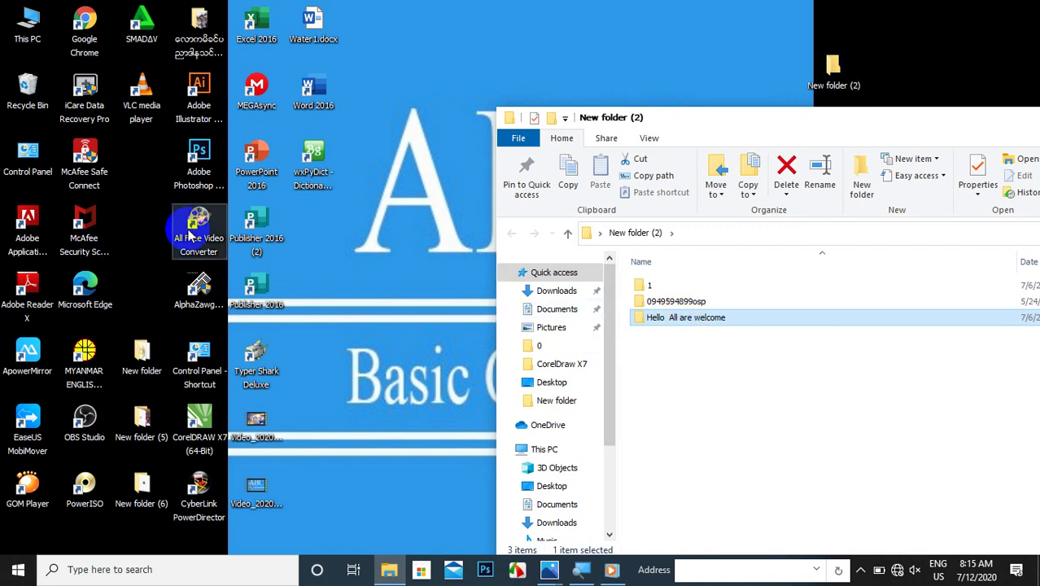
pyautogui.click(161, 150)
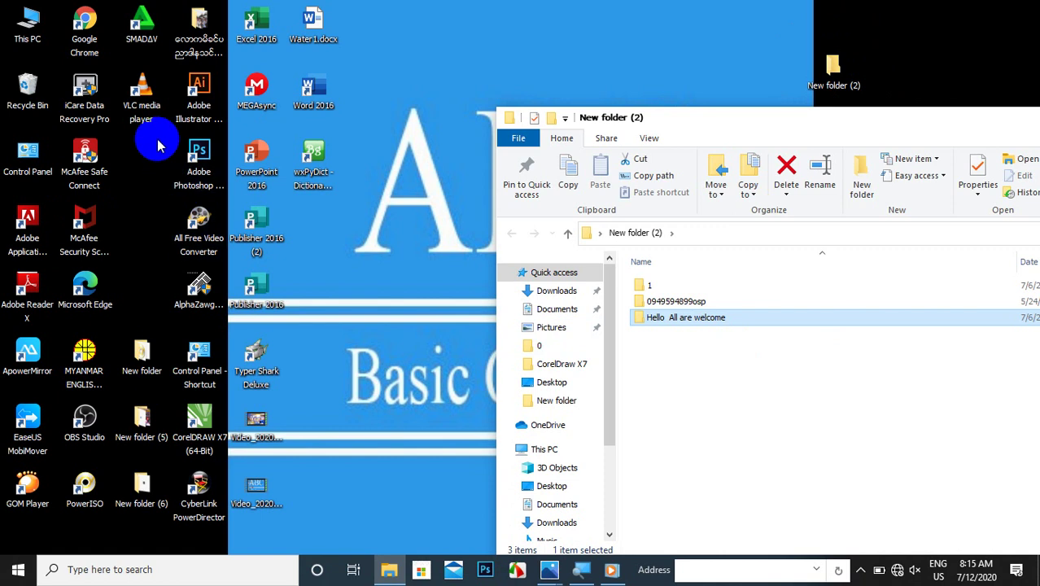
pyautogui.moveTo(157, 140); pyautogui.dragTo(128, 317)
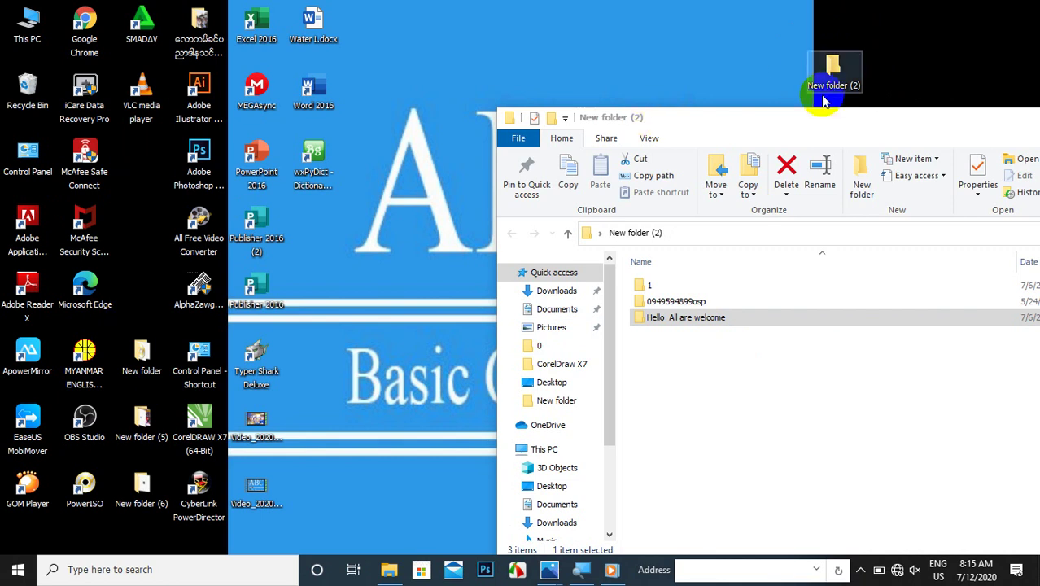
pyautogui.click(839, 72)
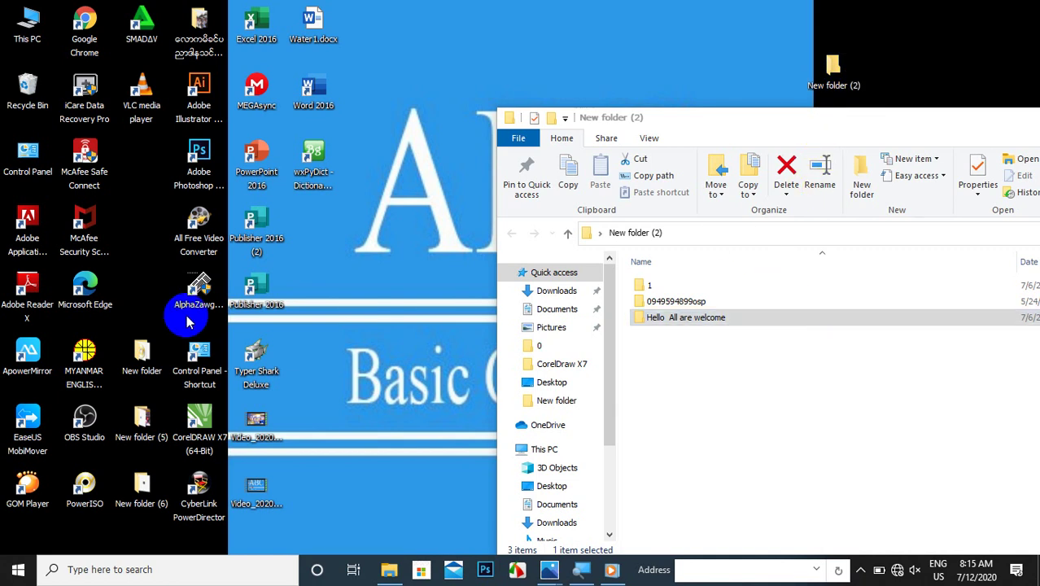
# Copy the desktop folder "New folder" and paste it into the open New folder (2), moving the copy progress window out of the way
pyautogui.click(140, 358)
pyautogui.moveTo(140, 359)
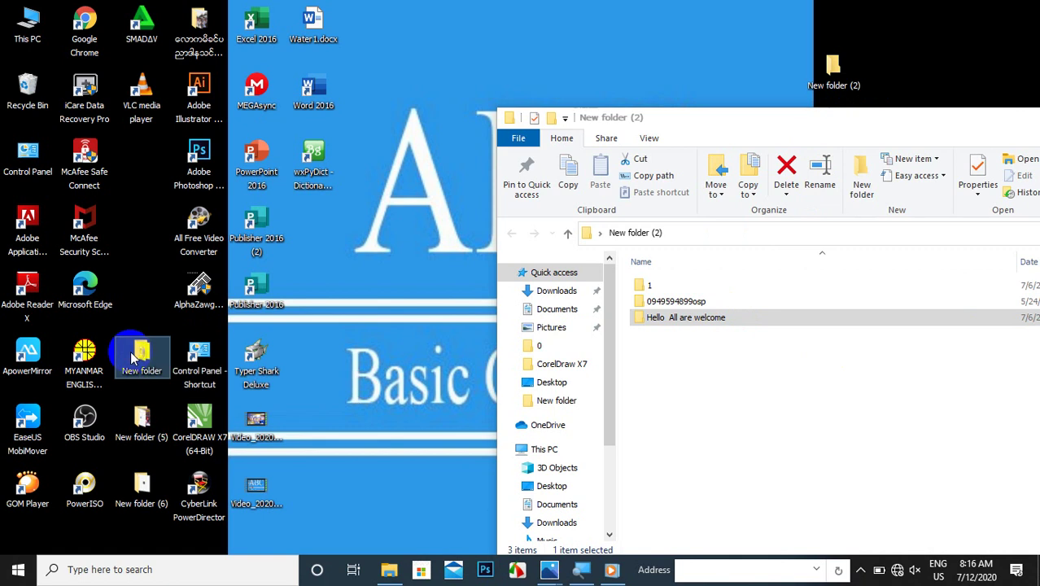
pyautogui.rightClick(132, 356)
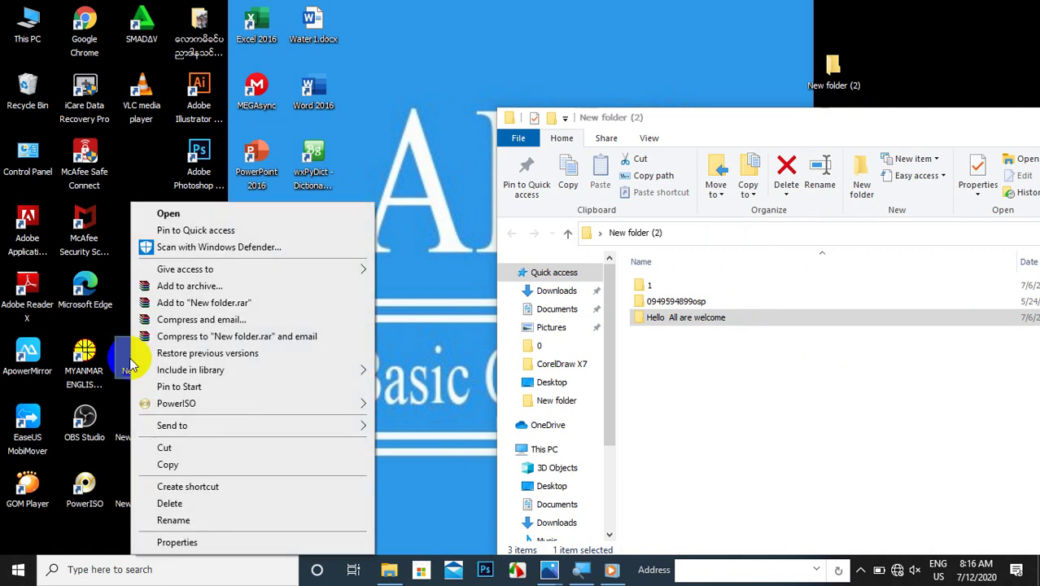
pyautogui.click(167, 465)
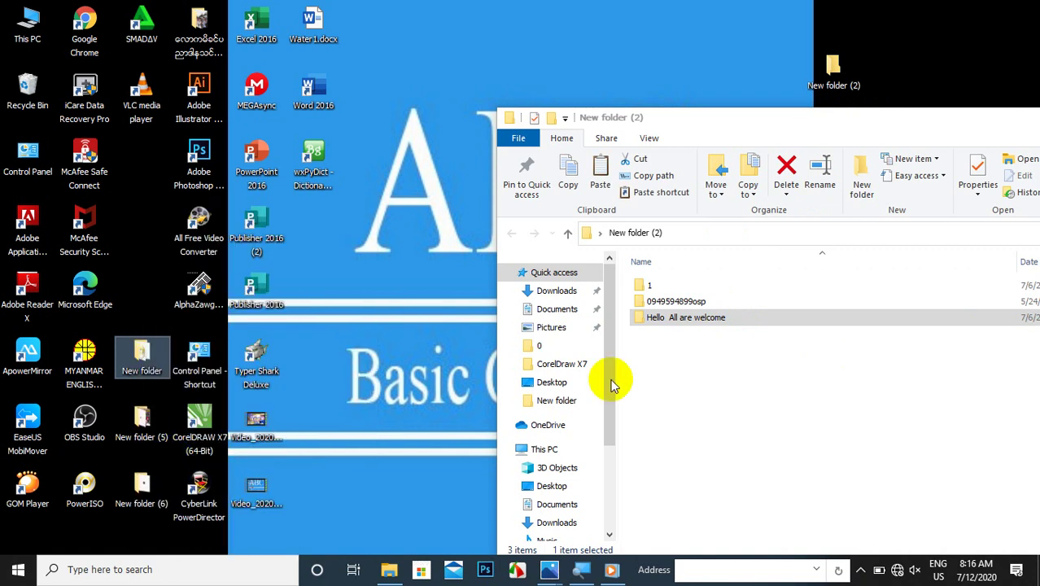
pyautogui.click(831, 81)
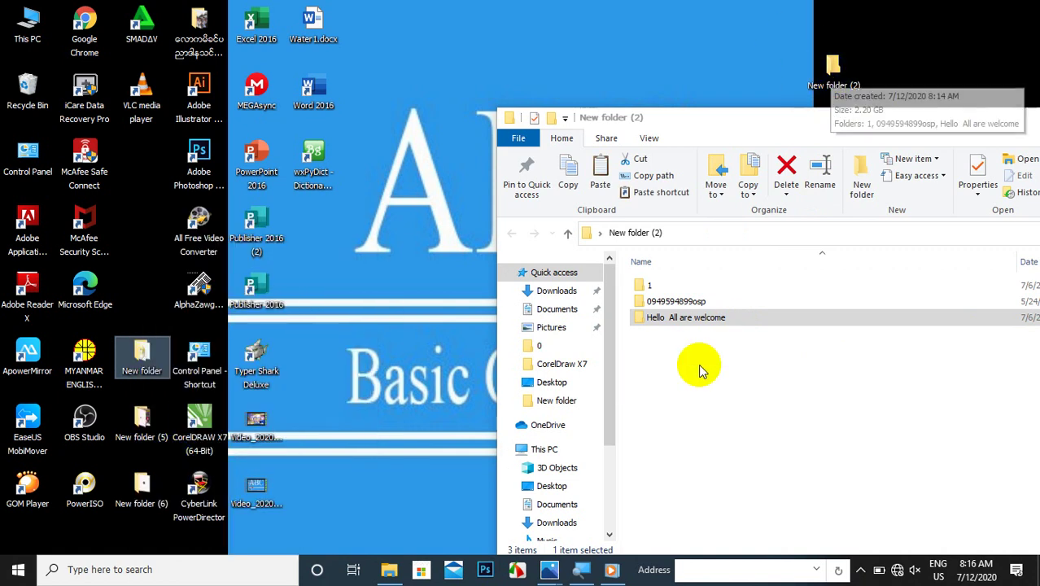
pyautogui.click(675, 376)
pyautogui.rightClick(675, 374)
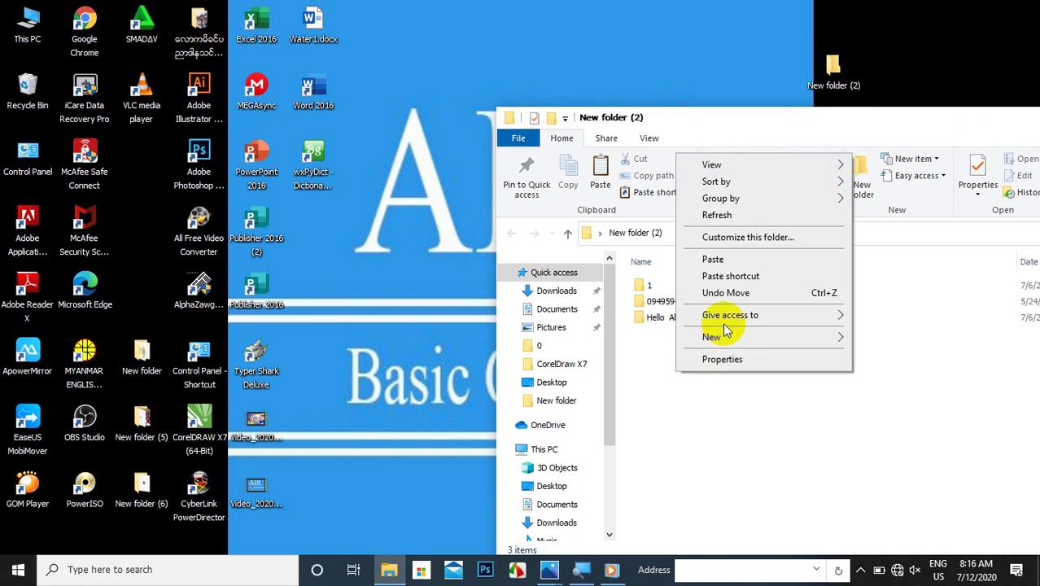
pyautogui.click(732, 264)
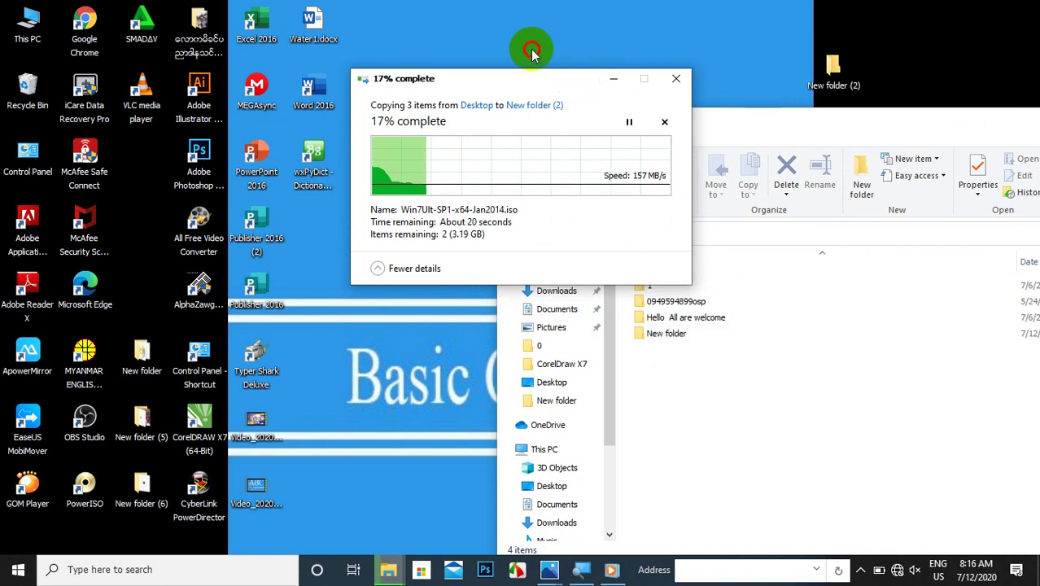
pyautogui.moveTo(570, 78); pyautogui.dragTo(499, 27)
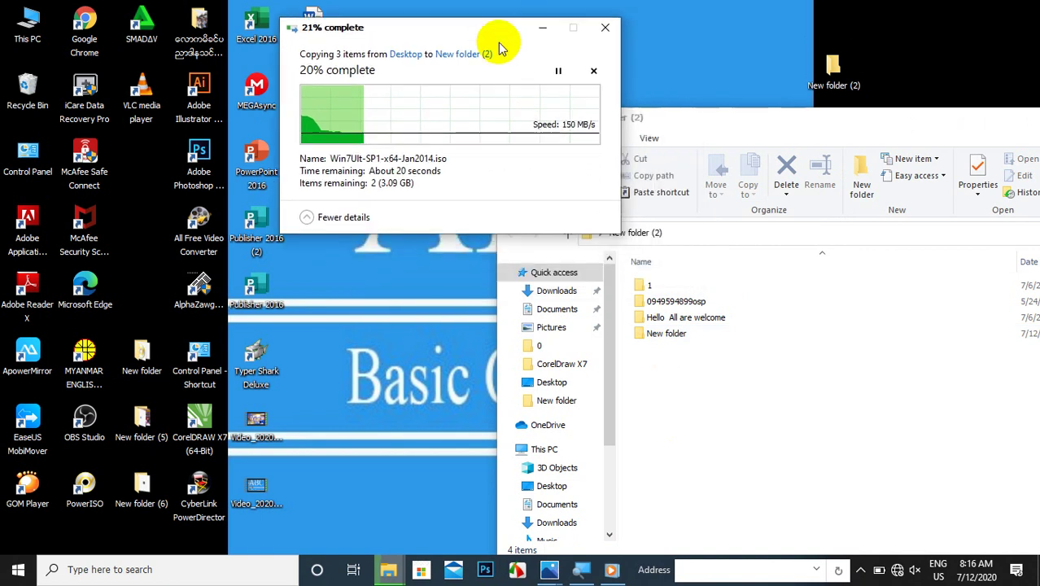
# Compare the original "New folder" on the desktop with its copy and the moved folders listed in New folder (2)
pyautogui.click(142, 357)
pyautogui.click(143, 356)
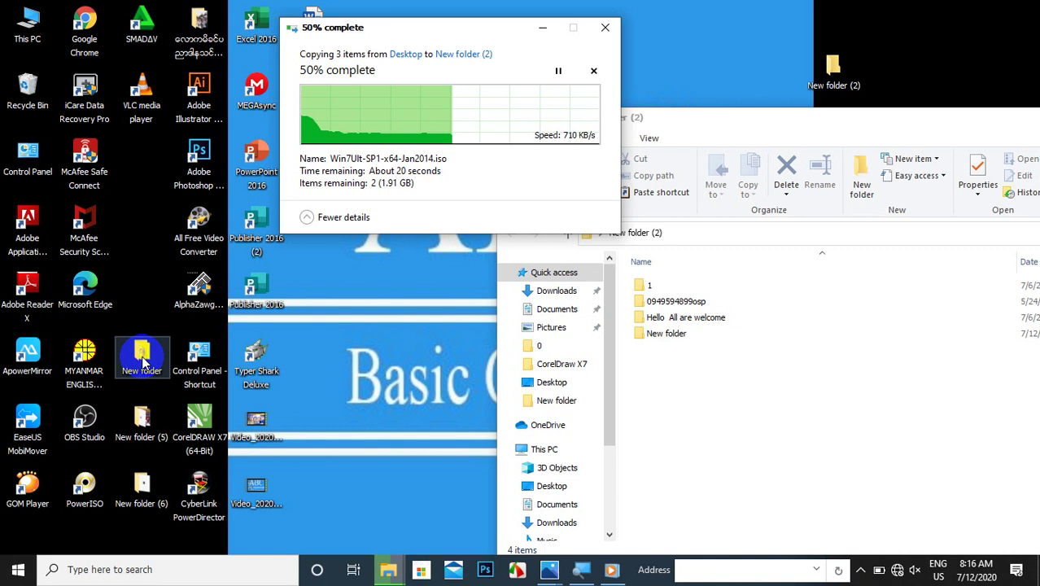
pyautogui.moveTo(143, 360); pyautogui.dragTo(676, 336)
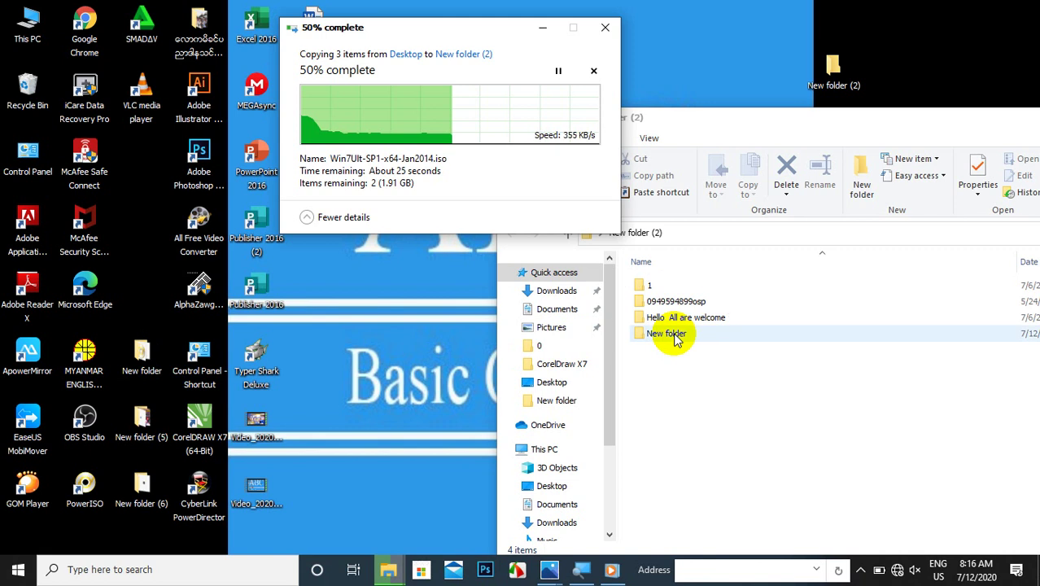
pyautogui.click(136, 173)
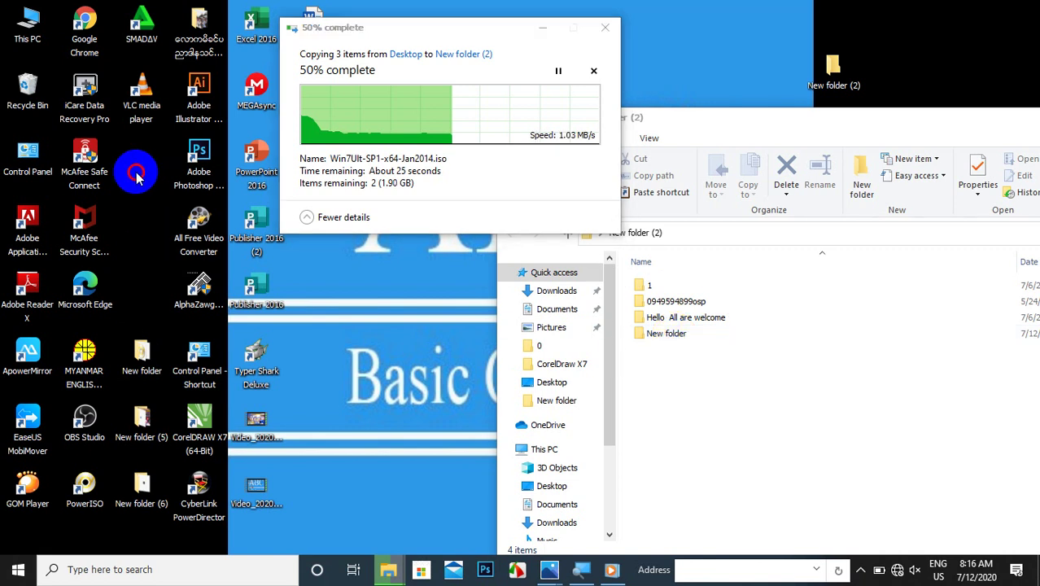
pyautogui.moveTo(154, 142); pyautogui.dragTo(125, 319)
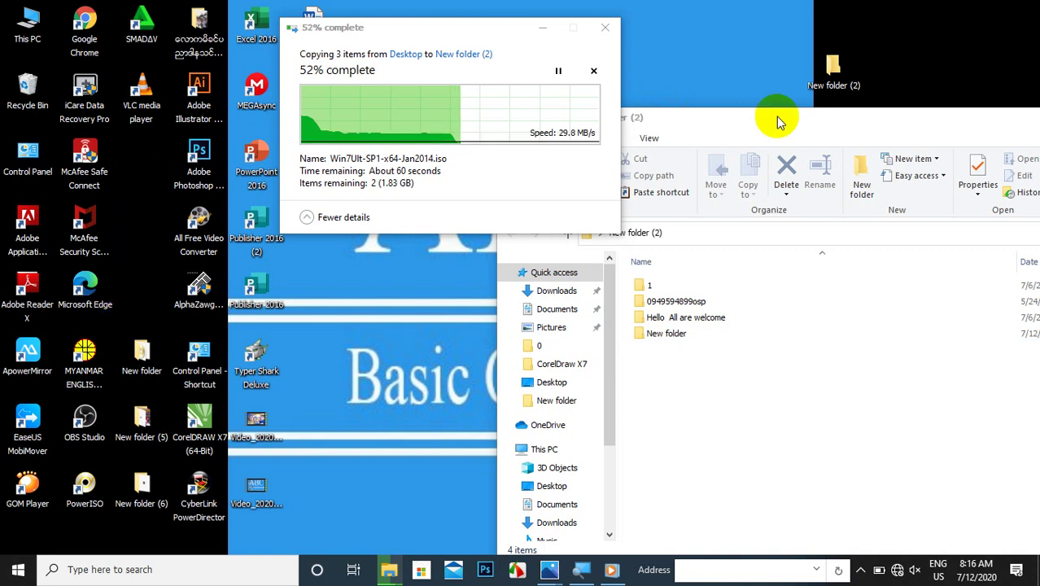
pyautogui.click(824, 92)
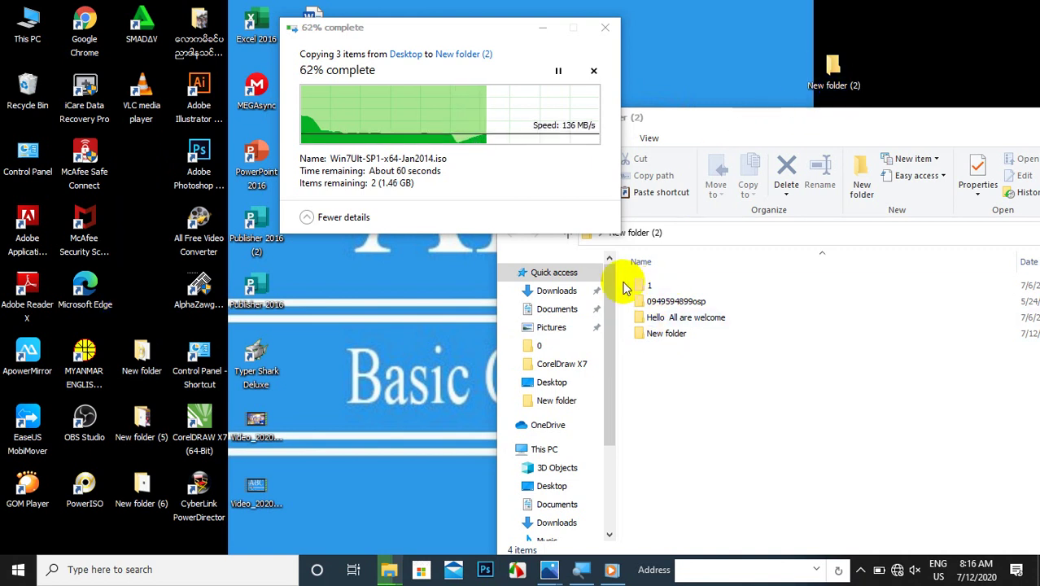
pyautogui.click(661, 320)
pyautogui.moveTo(661, 320)
pyautogui.mouseDown()
pyautogui.moveTo(675, 332)
pyautogui.moveTo(679, 323)
pyautogui.moveTo(675, 332)
pyautogui.mouseUp()
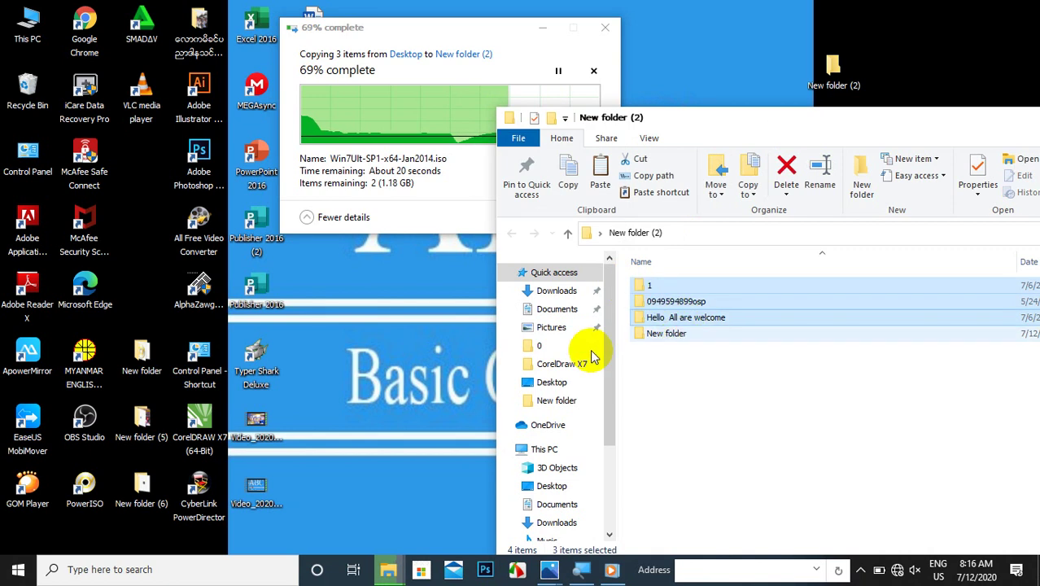
pyautogui.click(143, 352)
pyautogui.doubleClick(144, 353)
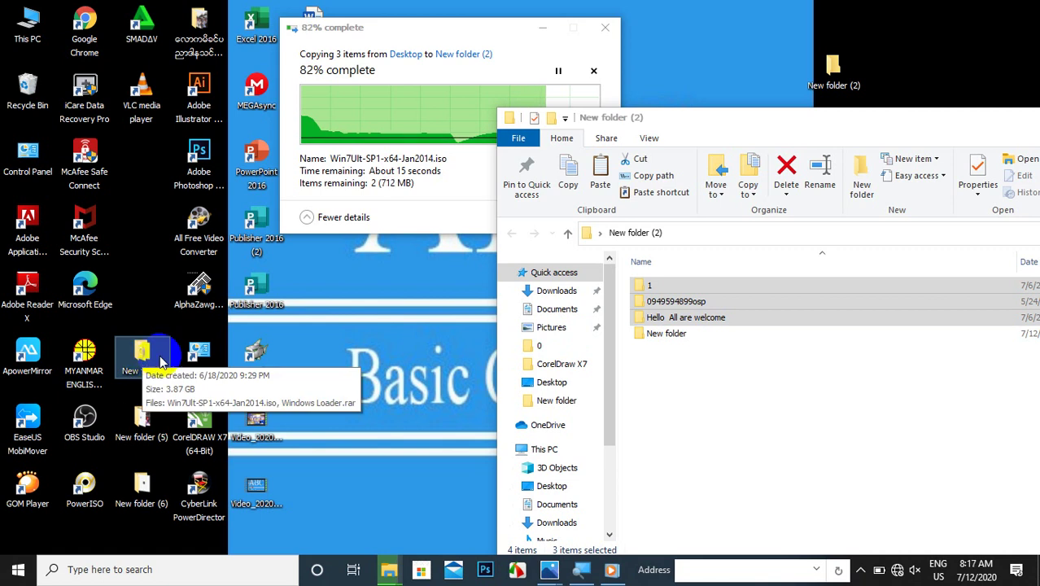
pyautogui.click(674, 346)
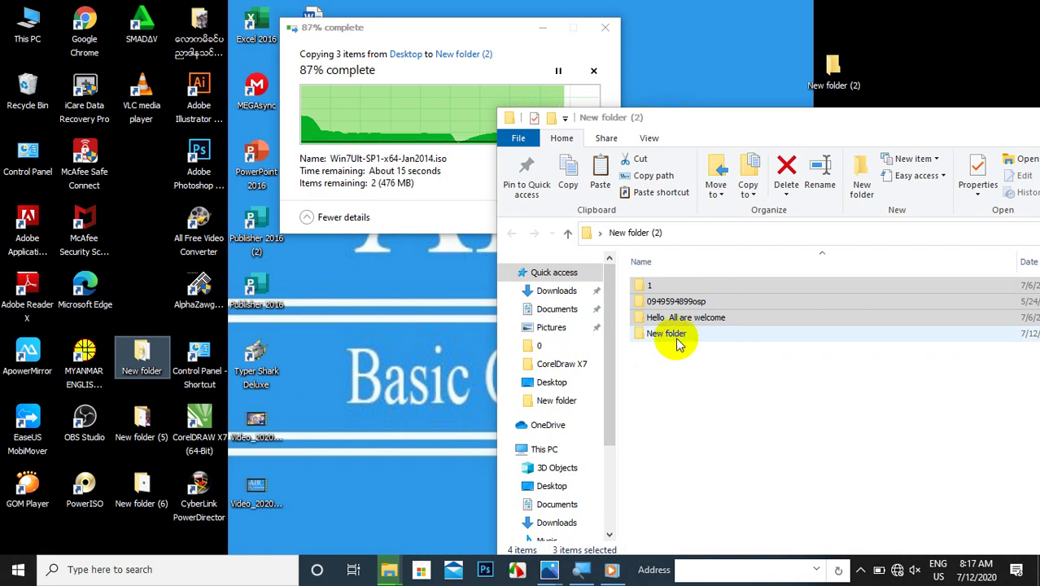
pyautogui.click(832, 69)
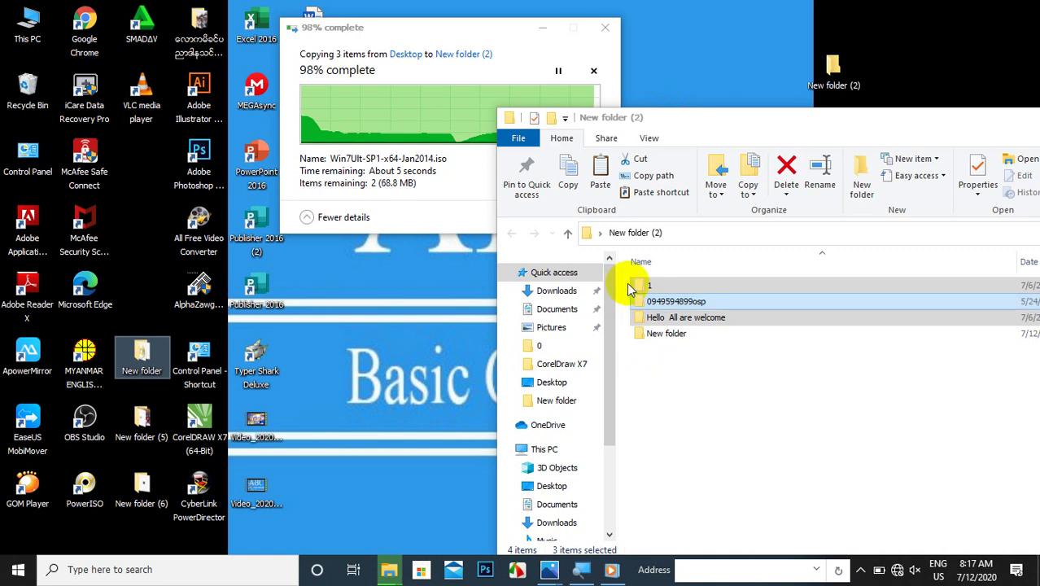
# Look inside folder 1 in New folder (2), return to the parent folder and close the window
pyautogui.doubleClick(673, 286)
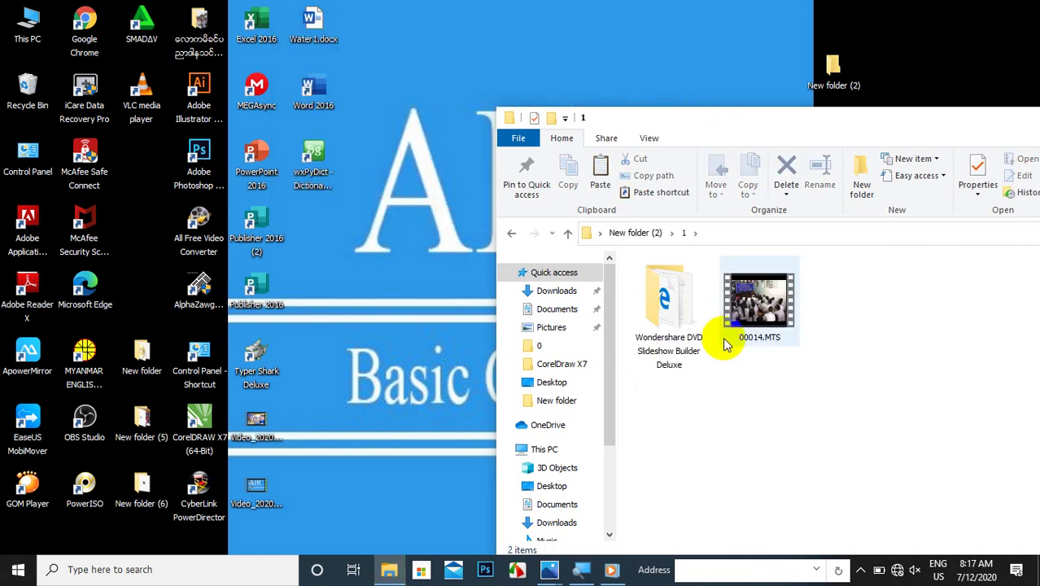
pyautogui.click(515, 236)
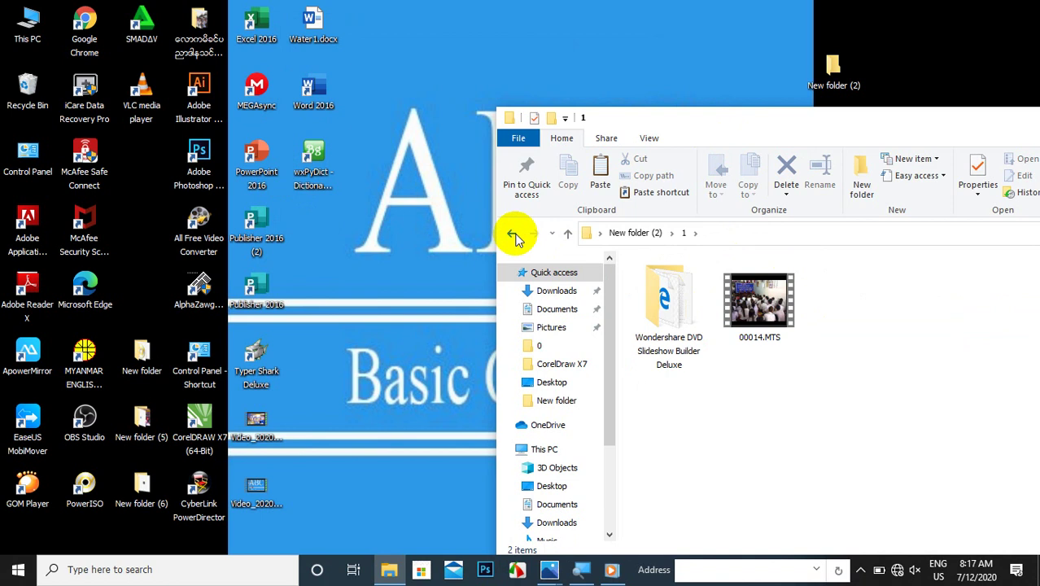
pyautogui.moveTo(864, 117); pyautogui.dragTo(524, 123)
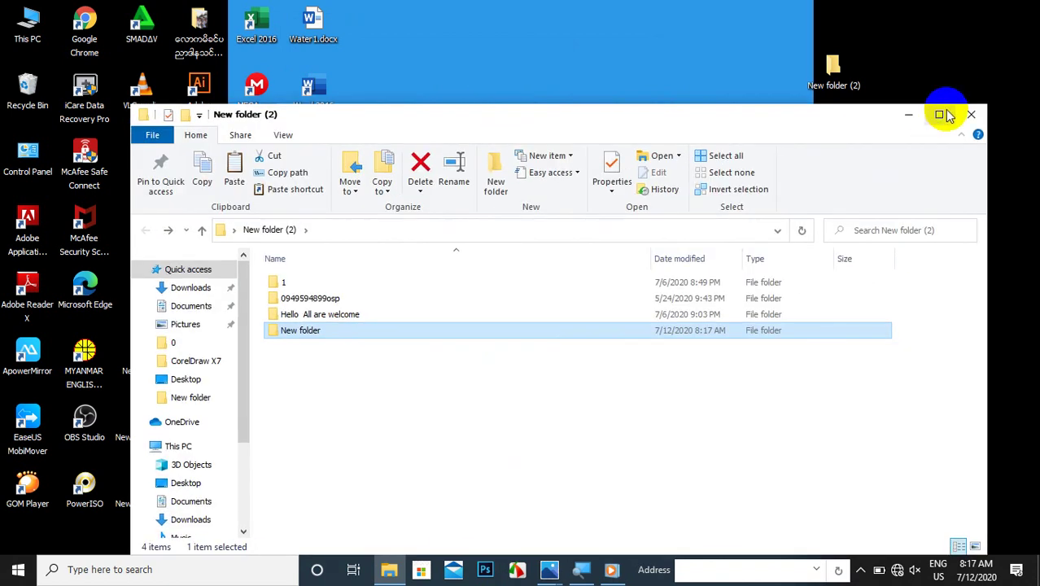
pyautogui.click(971, 115)
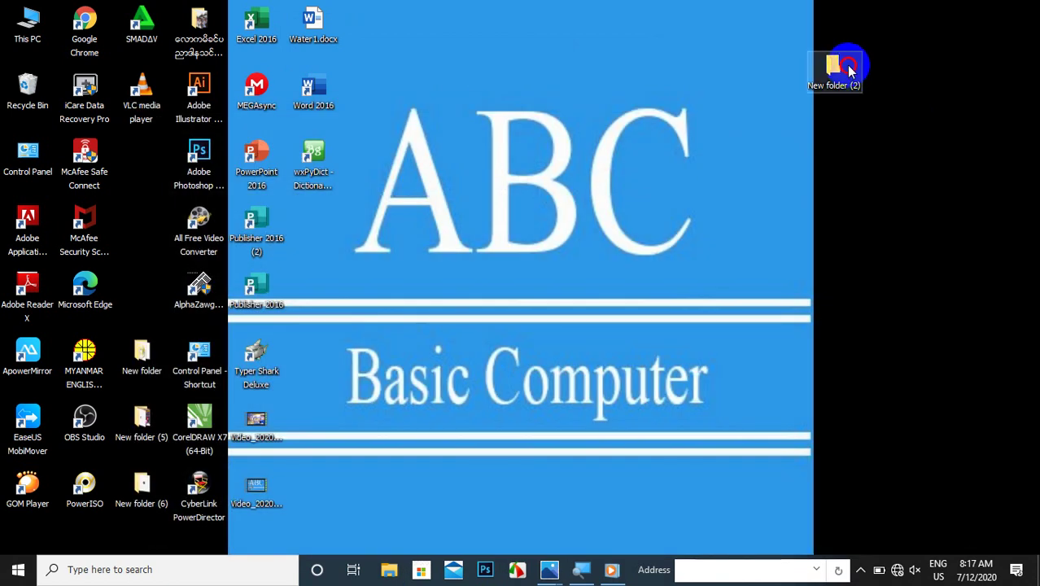
# Reopen New folder (2) from the desktop, view the contents of the folder whose name starts with a long number, and close the window
pyautogui.doubleClick(847, 65)
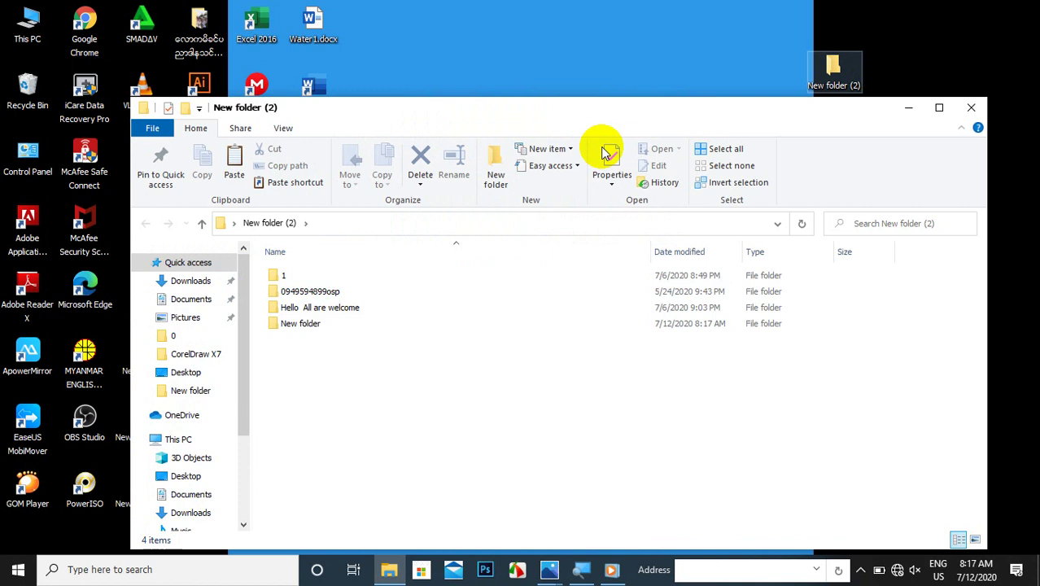
pyautogui.doubleClick(322, 291)
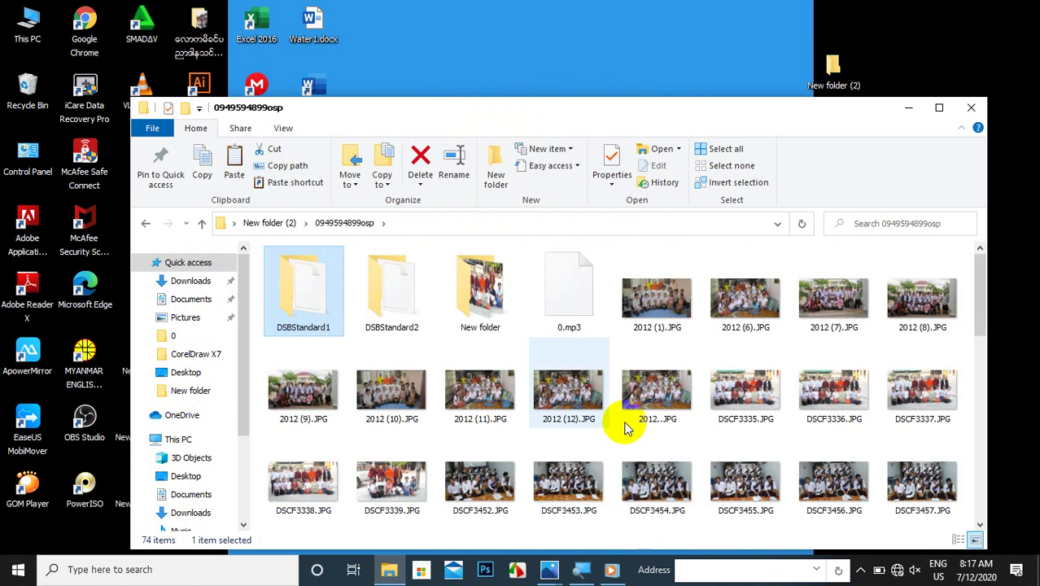
pyautogui.click(972, 108)
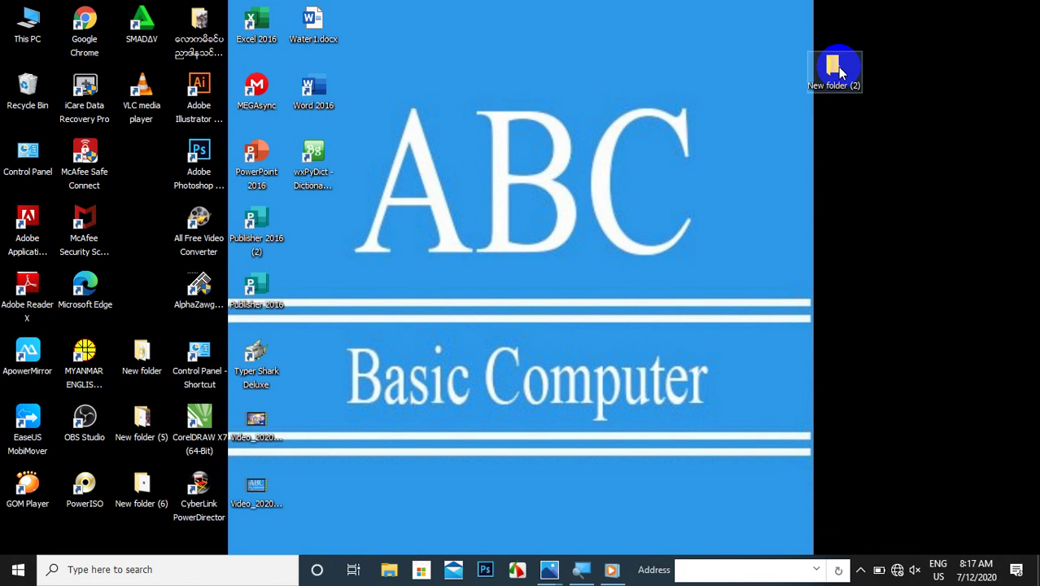
pyautogui.click(672, 138)
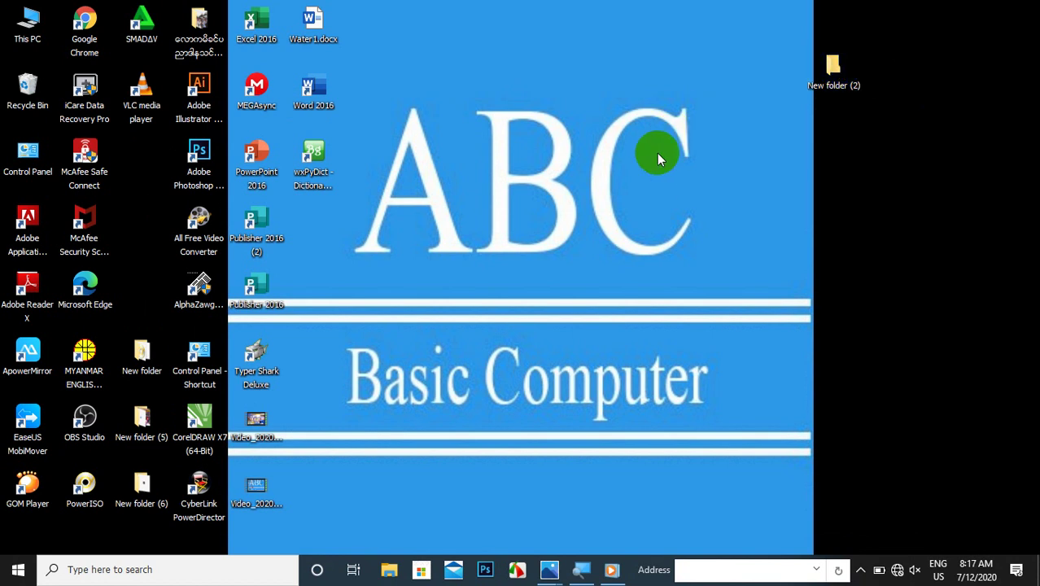
# Examine the desktop's icon view and arrangement options, and temporarily select the whole block of desktop icons
pyautogui.rightClick(548, 69)
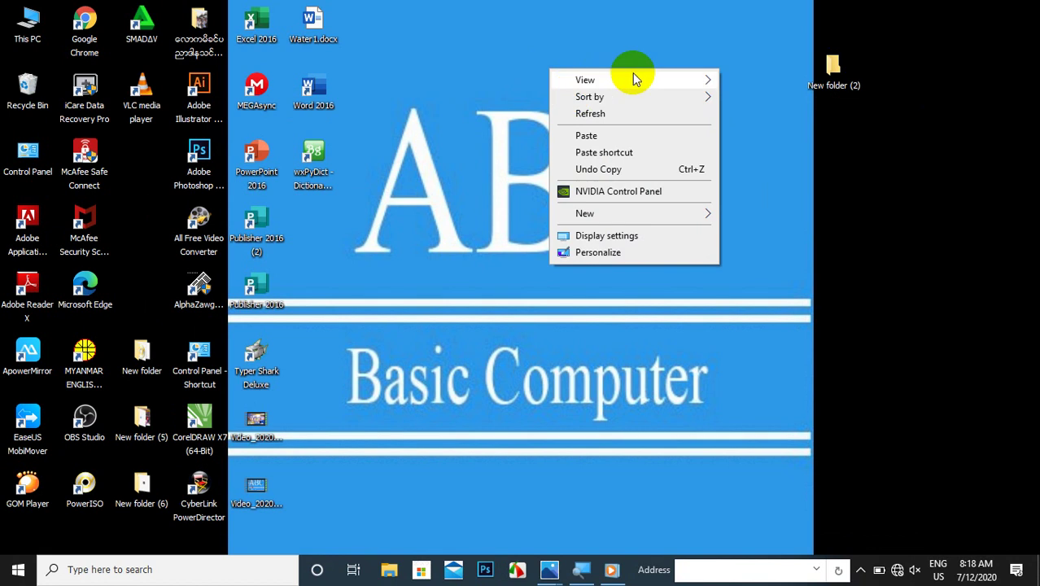
pyautogui.moveTo(636, 80)
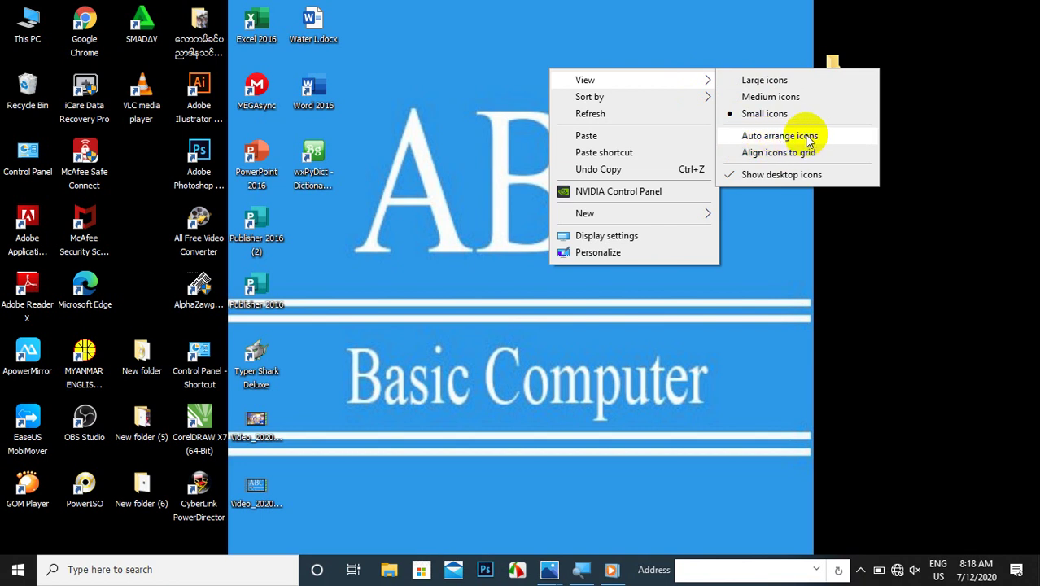
pyautogui.click(388, 45)
pyautogui.moveTo(394, 15); pyautogui.dragTo(279, 2)
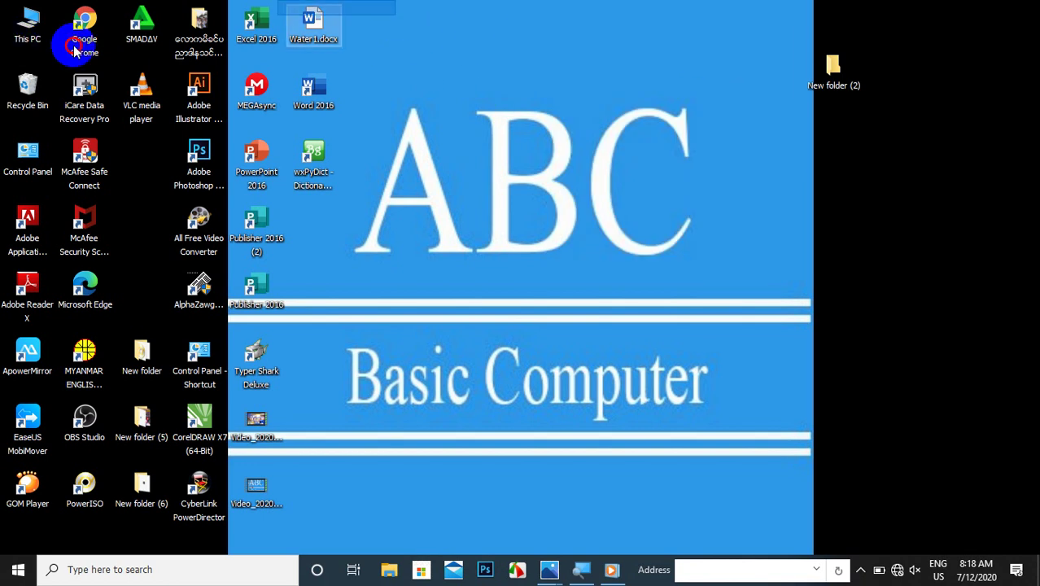
pyautogui.moveTo(74, 50); pyautogui.dragTo(1, 497)
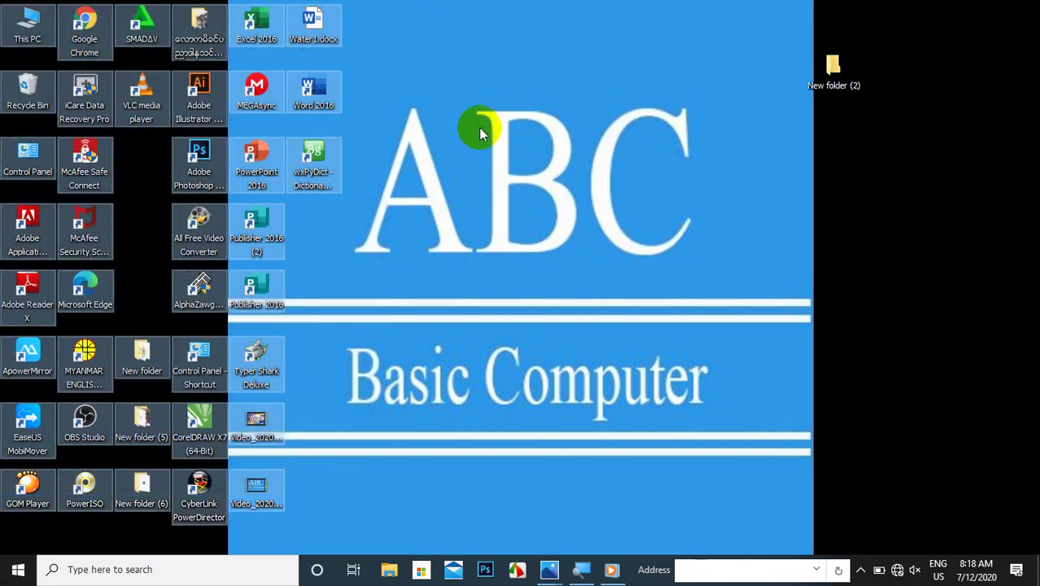
pyautogui.click(435, 61)
# Scatter the Word 2016, Water1.docx, MEGAsync, Adobe Illustrator, VLC media player and Adobe Photoshop icons freely over the blue wallpaper
pyautogui.moveTo(318, 79); pyautogui.dragTo(393, 206)
pyautogui.moveTo(313, 20); pyautogui.dragTo(448, 106)
pyautogui.click(255, 84)
pyautogui.moveTo(255, 84); pyautogui.dragTo(302, 58)
pyautogui.moveTo(198, 90); pyautogui.dragTo(382, 69)
pyautogui.moveTo(144, 98); pyautogui.dragTo(358, 291)
pyautogui.moveTo(208, 157); pyautogui.dragTo(342, 355)
# Move the All Free Video Converter, McAfee Safe Connect, McAfee Security Scan Plus, Adobe Reader and New folder icons out of their columns
pyautogui.moveTo(209, 216); pyautogui.dragTo(211, 65)
pyautogui.moveTo(87, 153); pyautogui.dragTo(134, 124)
pyautogui.moveTo(78, 154); pyautogui.dragTo(77, 156)
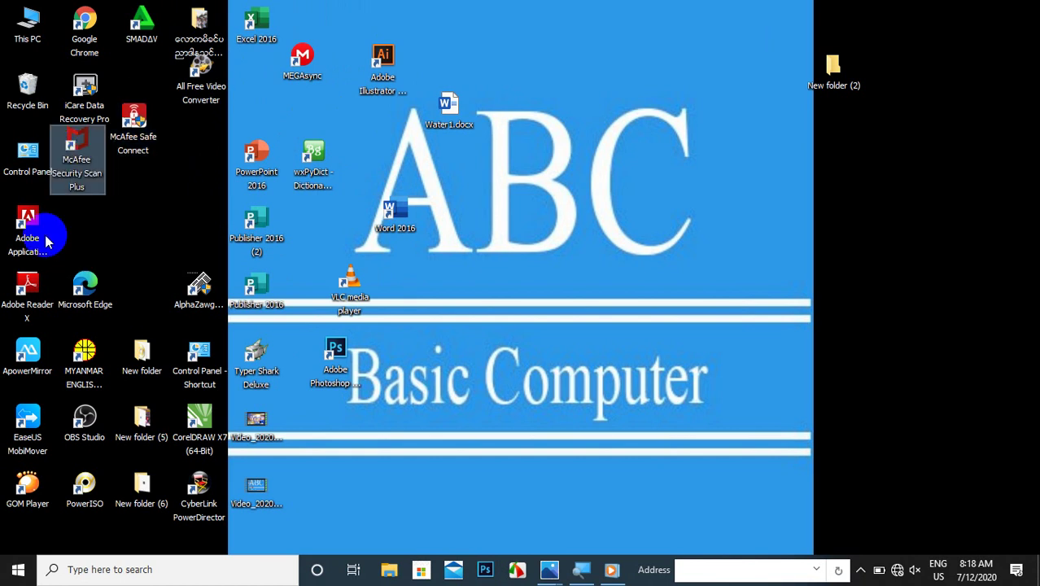
pyautogui.moveTo(27, 289); pyautogui.dragTo(115, 308)
pyautogui.click(140, 351)
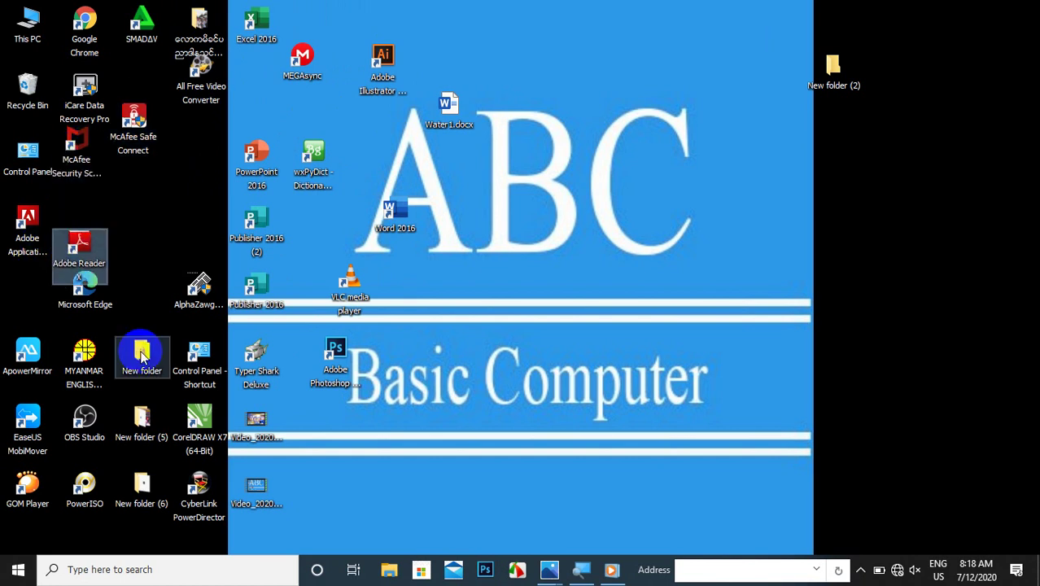
pyautogui.moveTo(140, 351); pyautogui.dragTo(135, 324)
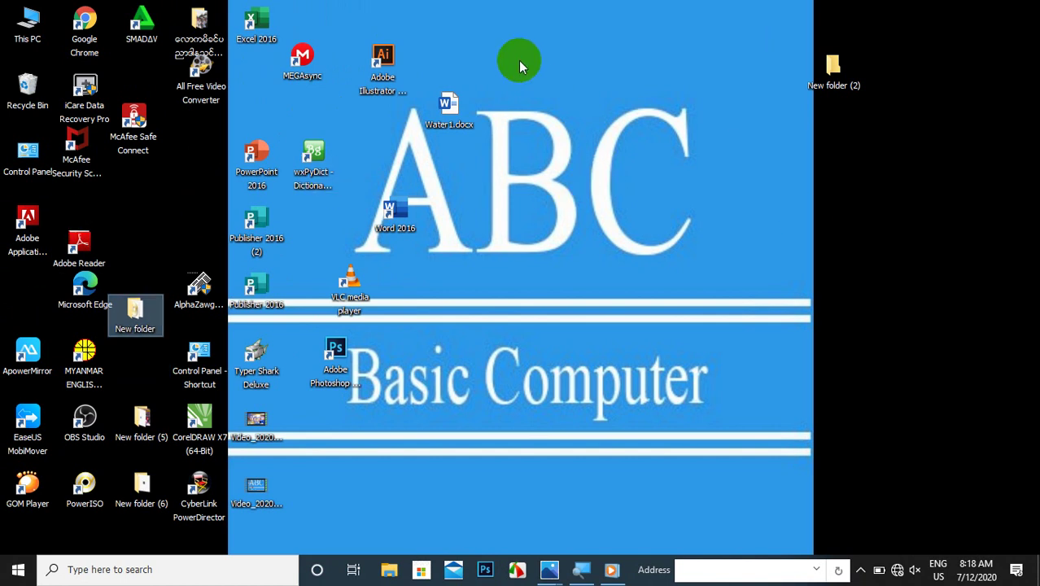
pyautogui.moveTo(496, 31); pyautogui.dragTo(775, 437)
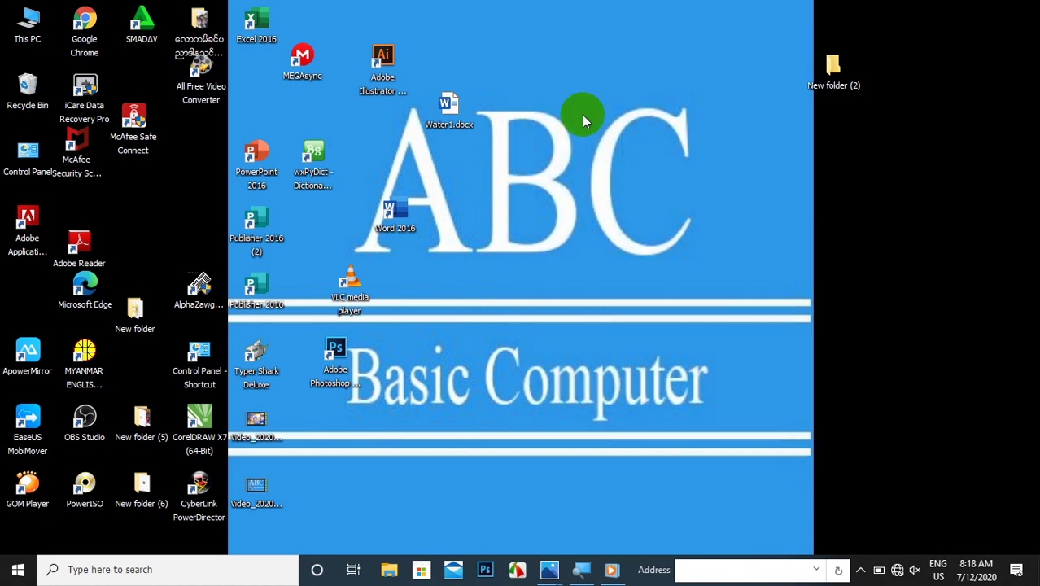
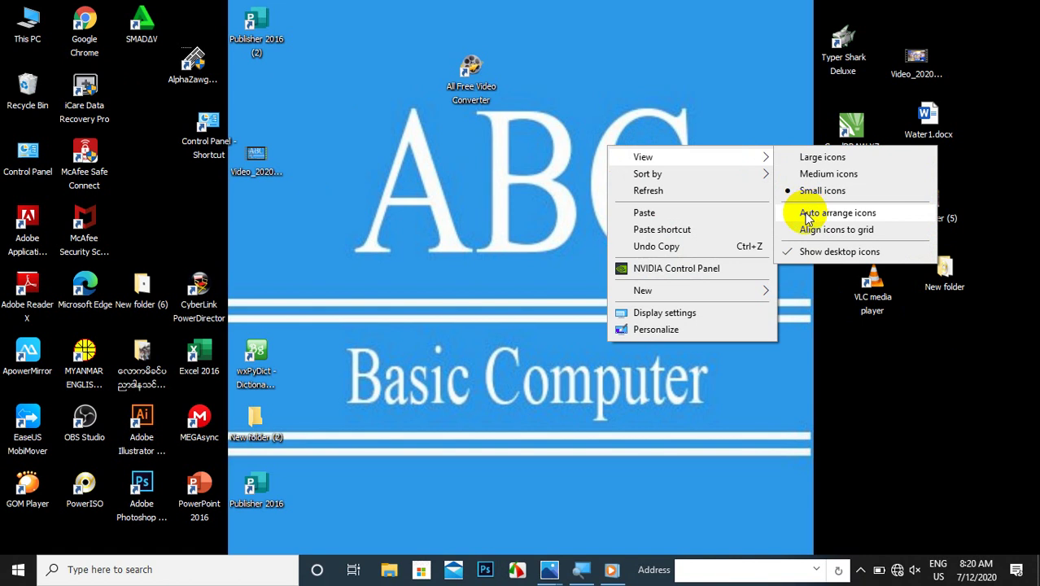
# Turn on Auto arrange icons for the desktop and select the top row of arranged icons
pyautogui.click(808, 213)
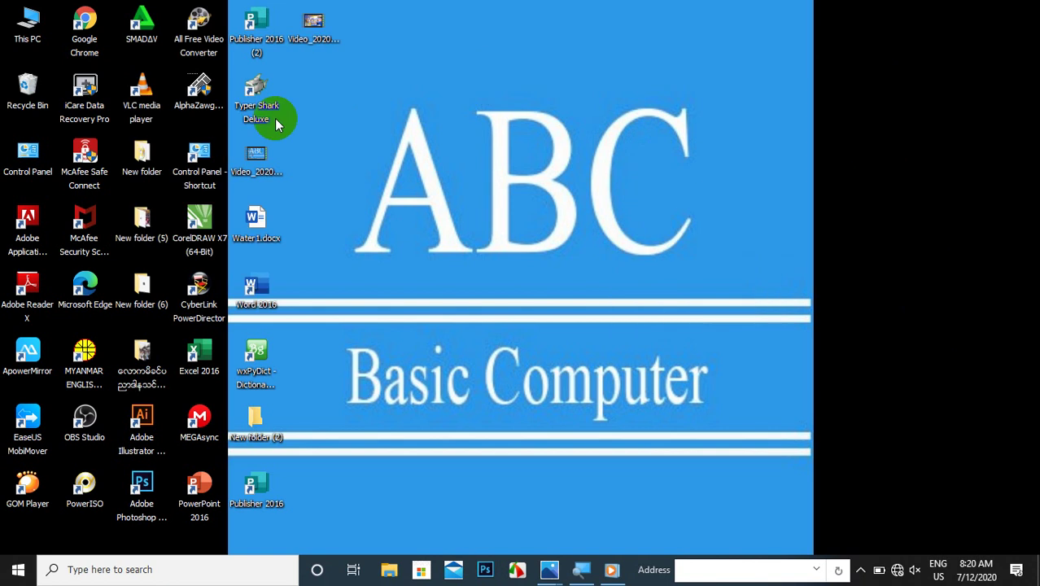
pyautogui.moveTo(414, 40); pyautogui.dragTo(31, 10)
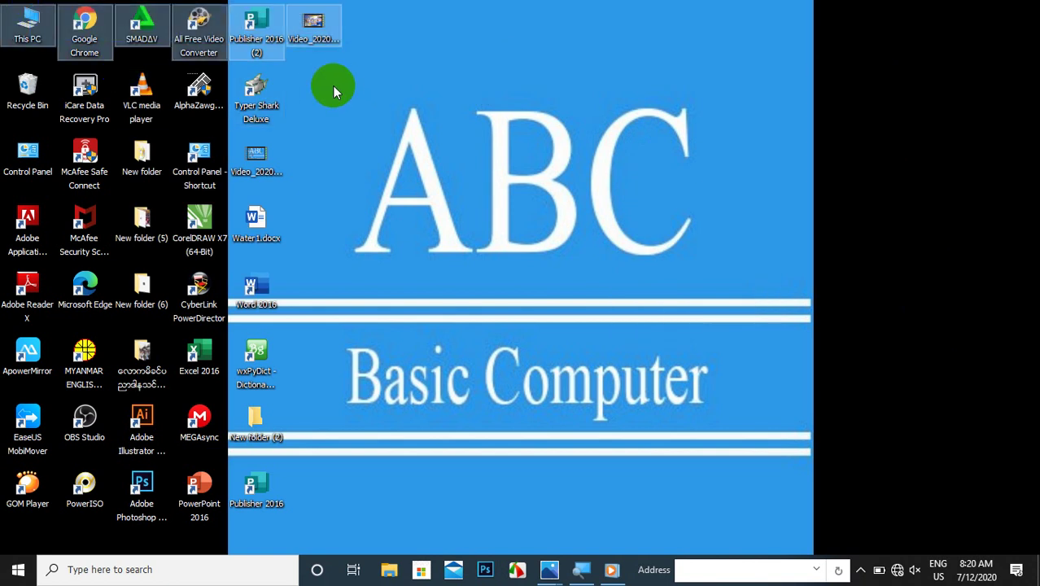
# Try to move the Typer Shark Deluxe and video file icons out of the auto-arranged columns, and turn off Auto arrange icons
pyautogui.click(307, 82)
pyautogui.moveTo(307, 82); pyautogui.dragTo(745, 89)
pyautogui.moveTo(249, 95); pyautogui.dragTo(539, 82)
pyautogui.rightClick(511, 49)
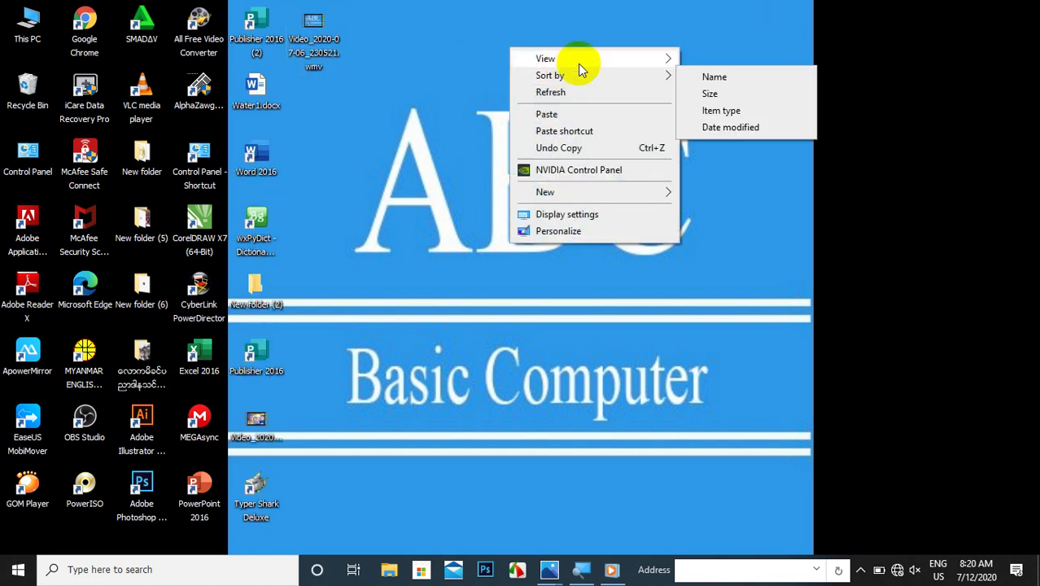
pyautogui.moveTo(603, 61)
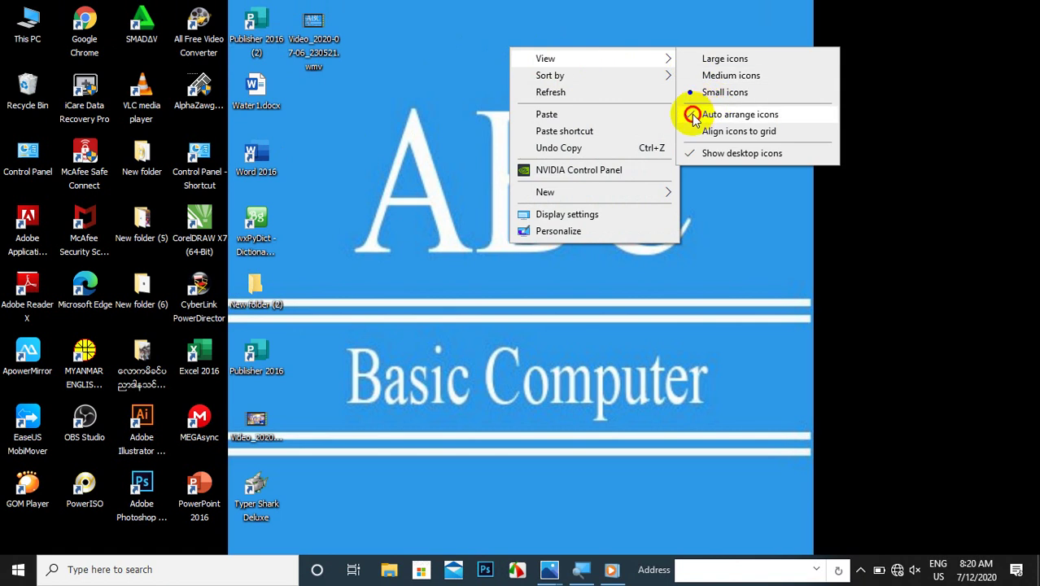
pyautogui.click(696, 115)
# Turn Align icons to grid on for the desktop and switch it off again
pyautogui.rightClick(555, 73)
pyautogui.moveTo(687, 85)
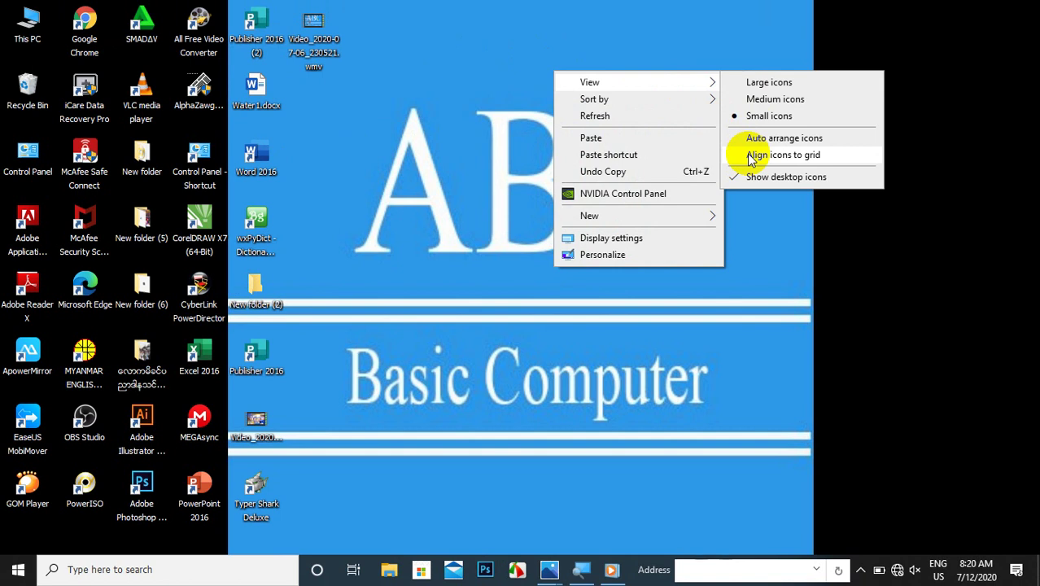
pyautogui.click(749, 154)
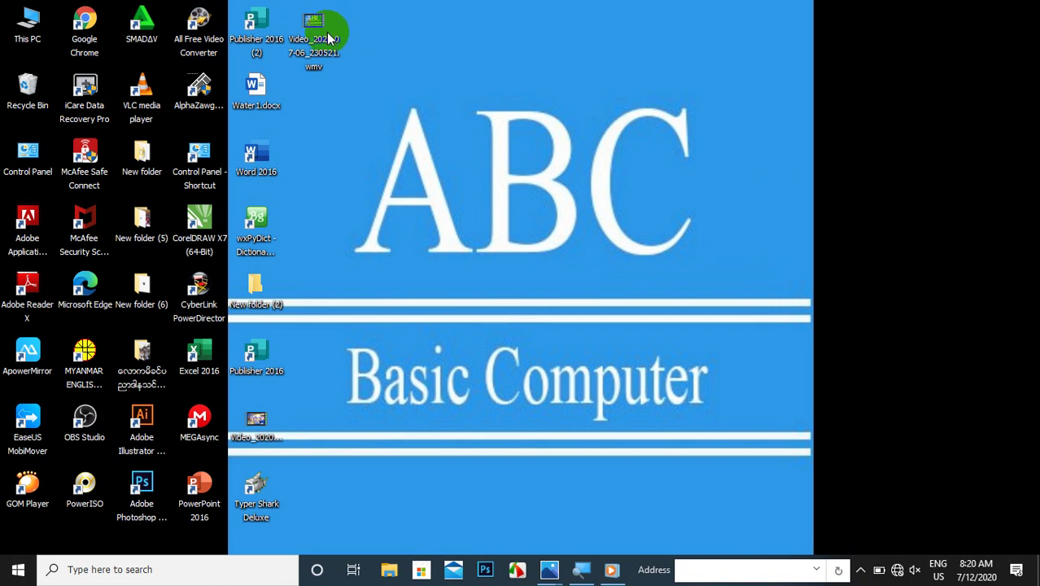
pyautogui.rightClick(421, 28)
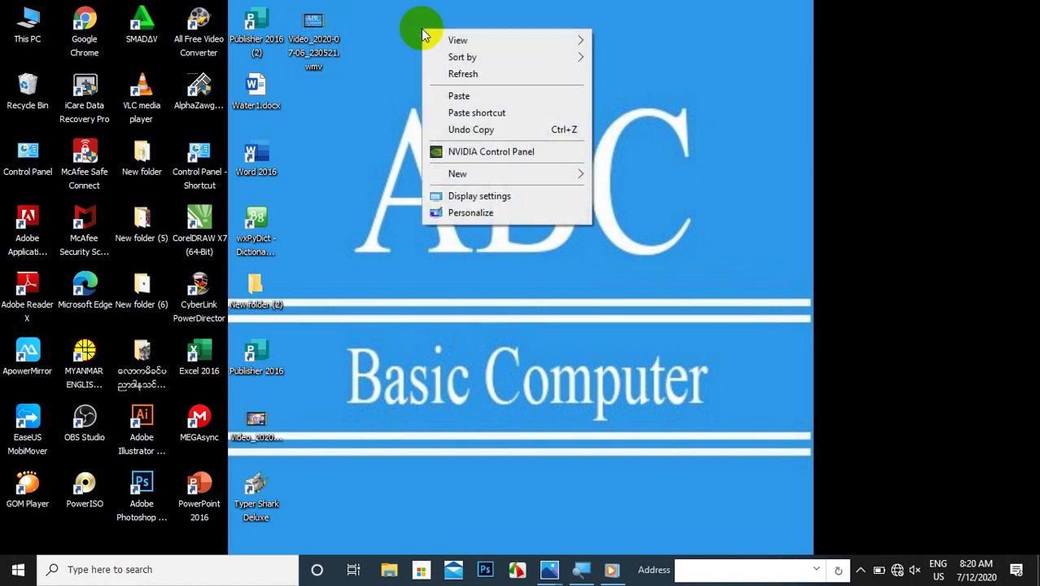
pyautogui.moveTo(554, 39)
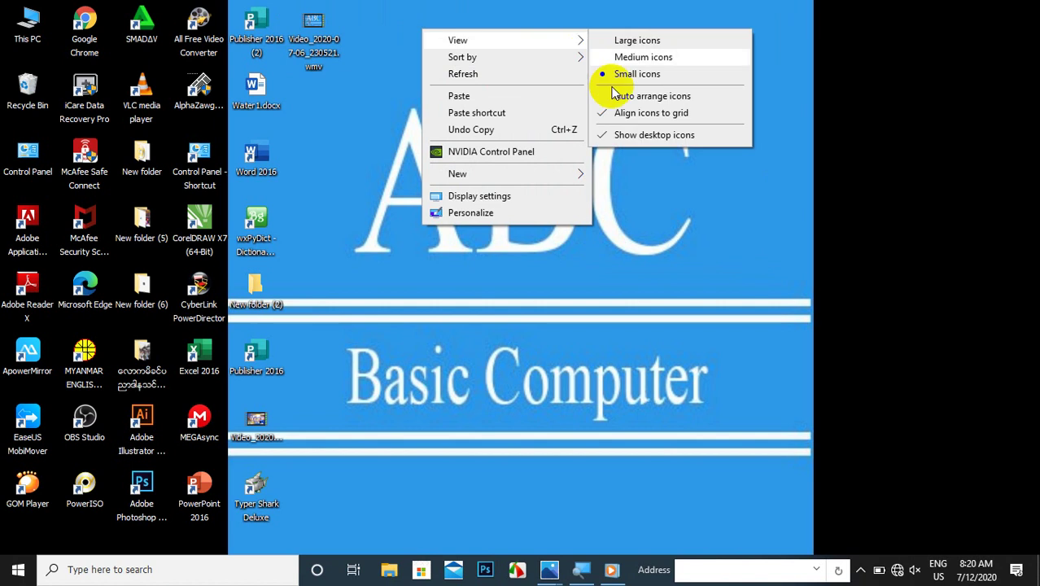
pyautogui.click(600, 109)
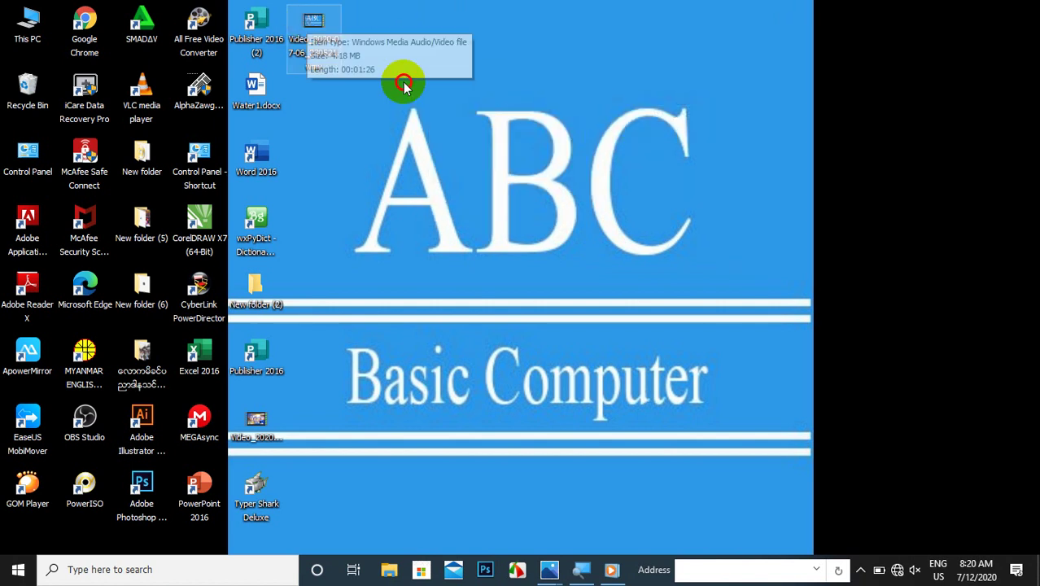
# Place the Video_2020-07-06_230521.wmv, Publisher 2016 (2), Water1.docx and AlphaZawgyi2008 icons freely over the blue wallpaper
pyautogui.moveTo(313, 32); pyautogui.dragTo(686, 118)
pyautogui.moveTo(394, 139); pyautogui.dragTo(396, 140)
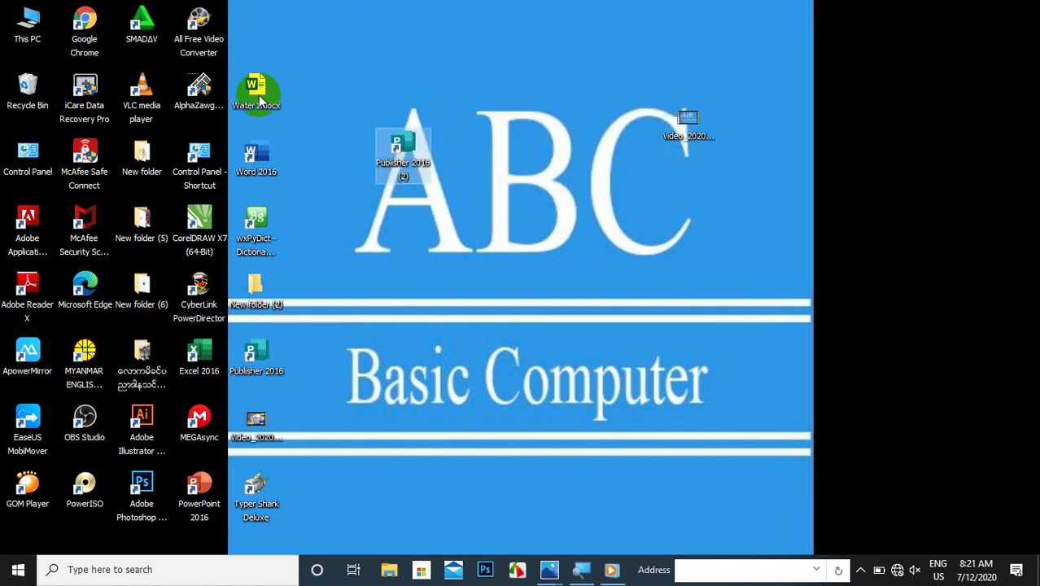
pyautogui.moveTo(256, 88); pyautogui.dragTo(390, 57)
pyautogui.moveTo(311, 91); pyautogui.dragTo(311, 91)
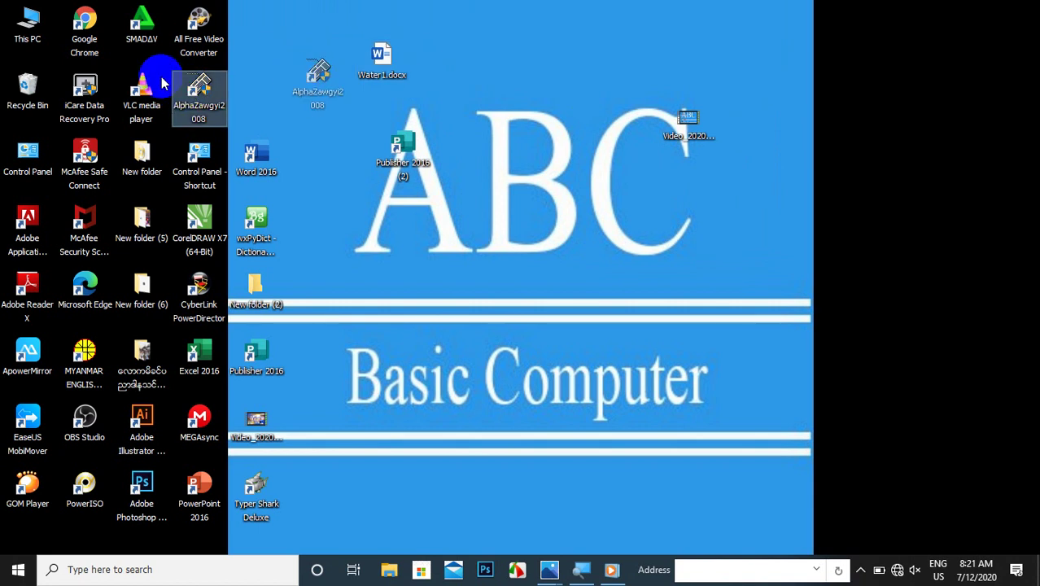
# Scatter the VLC media player, SMADAV, New folder, CorelDRAW X7, New folder (2), Publisher 2016, lower video file and Typer Shark Deluxe icons off their columns
pyautogui.moveTo(143, 96); pyautogui.dragTo(228, 77)
pyautogui.moveTo(139, 27); pyautogui.dragTo(125, 61)
pyautogui.moveTo(142, 151); pyautogui.dragTo(136, 114)
pyautogui.moveTo(181, 217); pyautogui.dragTo(330, 187)
pyautogui.moveTo(259, 268); pyautogui.dragTo(259, 392)
pyautogui.moveTo(257, 489); pyautogui.dragTo(328, 438)
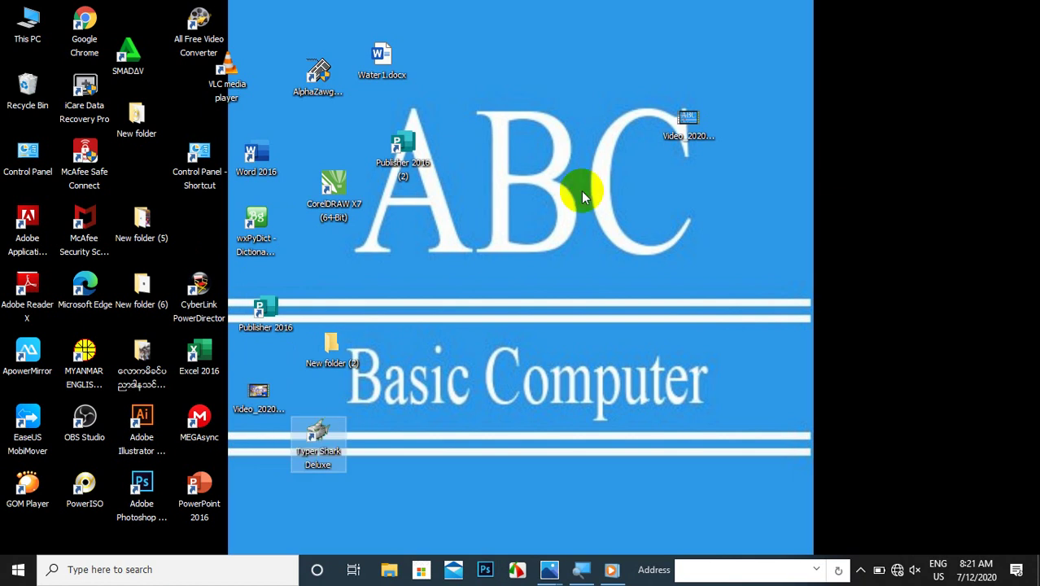
# Turn on Align icons to grid for the scattered desktop icons and select the Google Chrome to PowerISO column to check its alignment
pyautogui.rightClick(481, 54)
pyautogui.moveTo(630, 67)
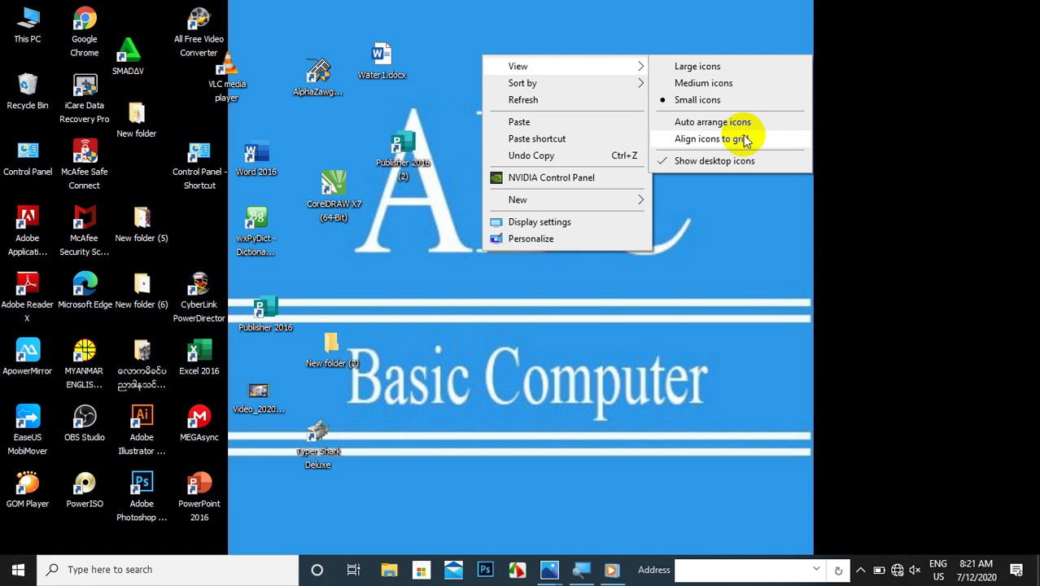
pyautogui.click(744, 140)
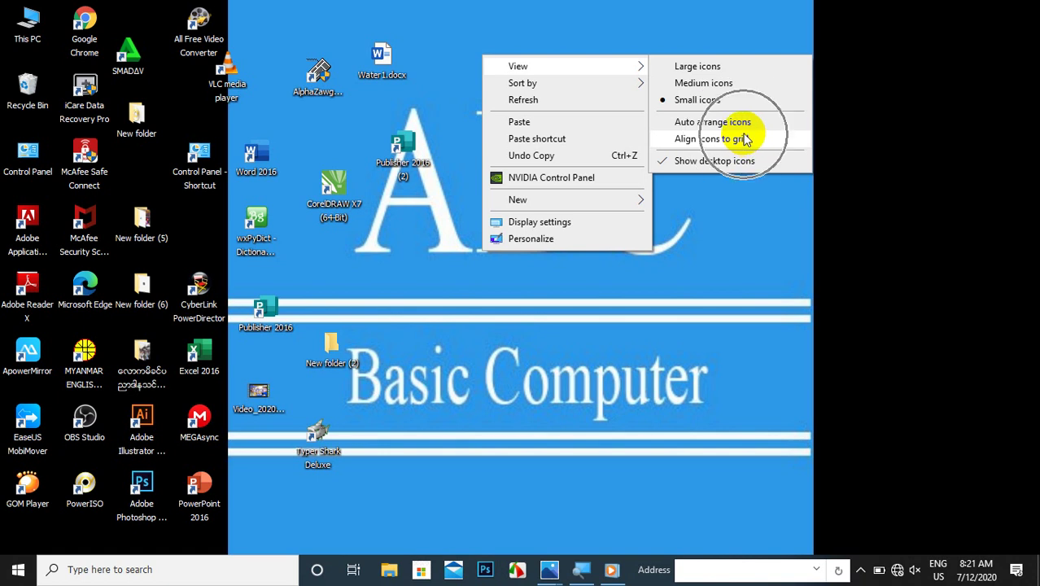
pyautogui.click(744, 139)
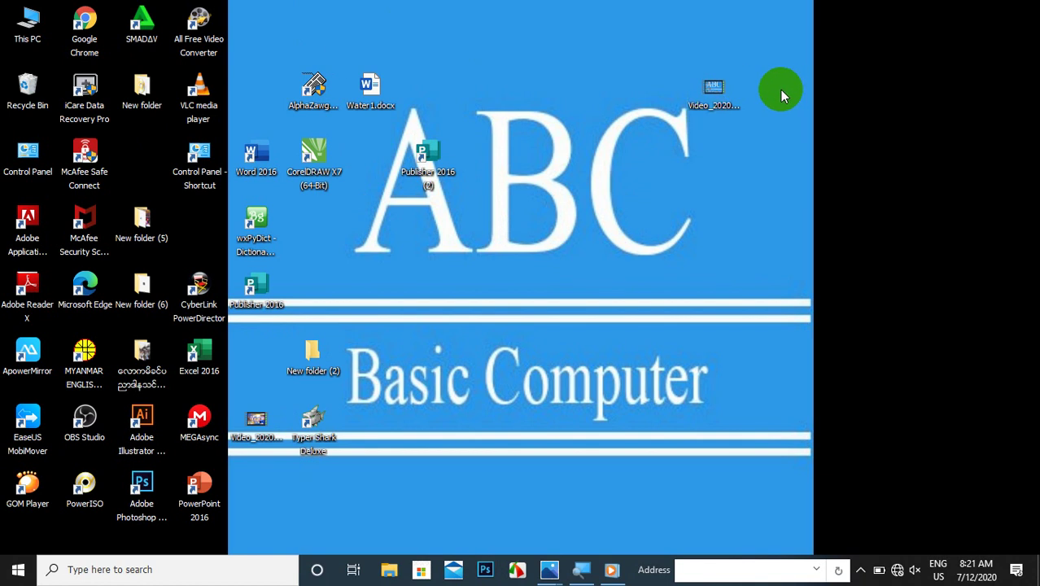
pyautogui.moveTo(780, 90); pyautogui.dragTo(130, 3)
pyautogui.moveTo(130, 3); pyautogui.dragTo(96, 529)
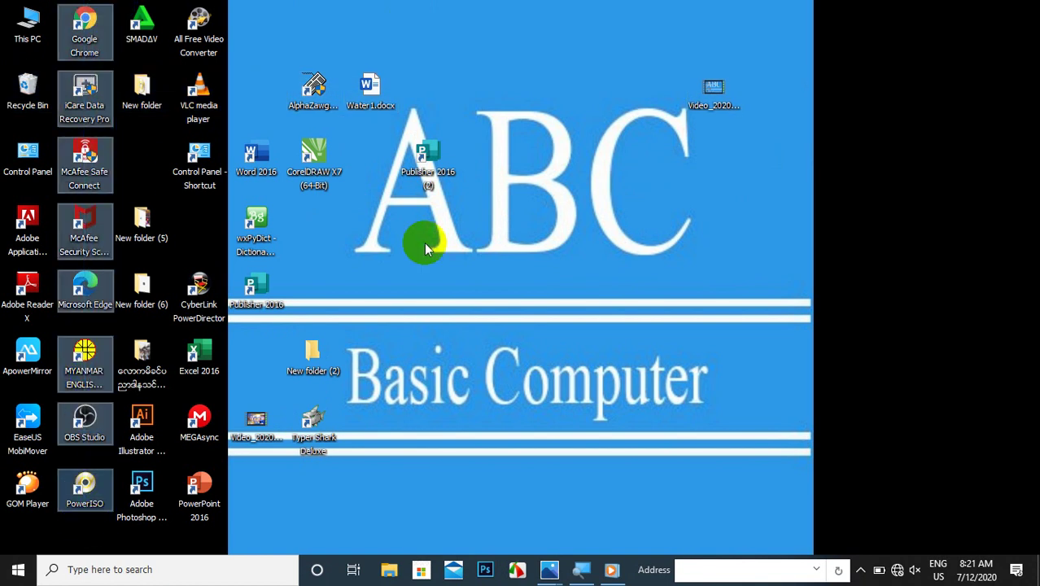
# Move Control Panel - Shortcut into the empty slot below New folder, and turn off Align icons to grid
pyautogui.moveTo(200, 161); pyautogui.dragTo(129, 130)
pyautogui.rightClick(477, 56)
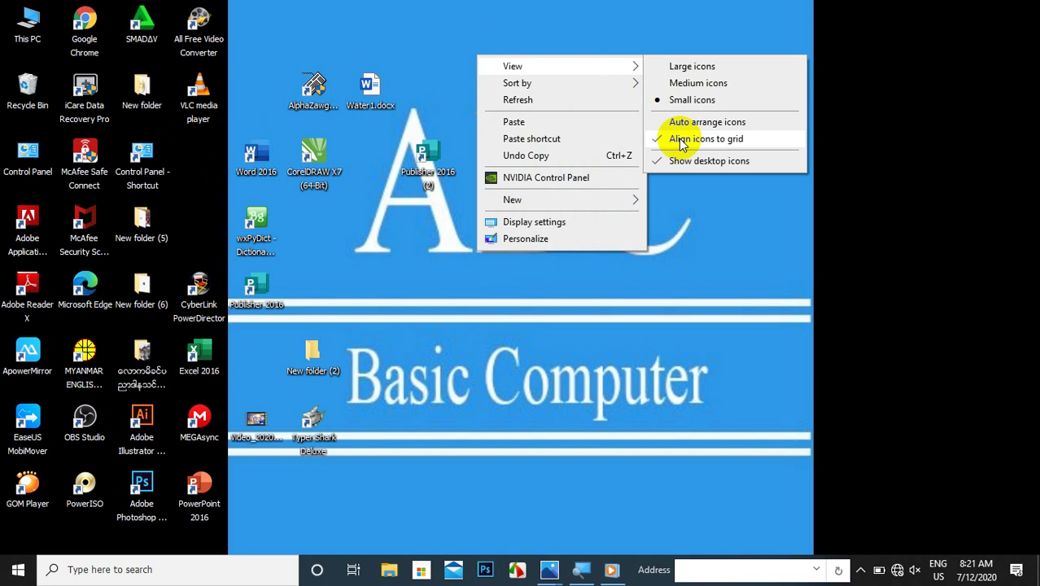
pyautogui.click(680, 139)
# Shift Control Panel - Shortcut and VLC media player off the grid, and move the icon row containing Word 2016 and CorelDRAW X7 slightly upward
pyautogui.moveTo(135, 149); pyautogui.dragTo(132, 136)
pyautogui.click(198, 85)
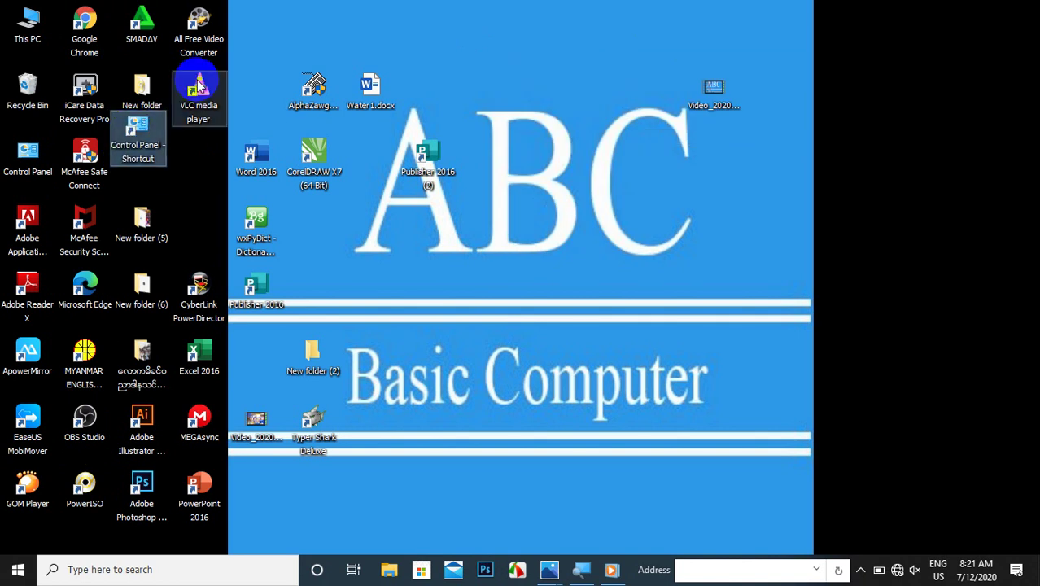
pyautogui.moveTo(195, 88); pyautogui.dragTo(182, 69)
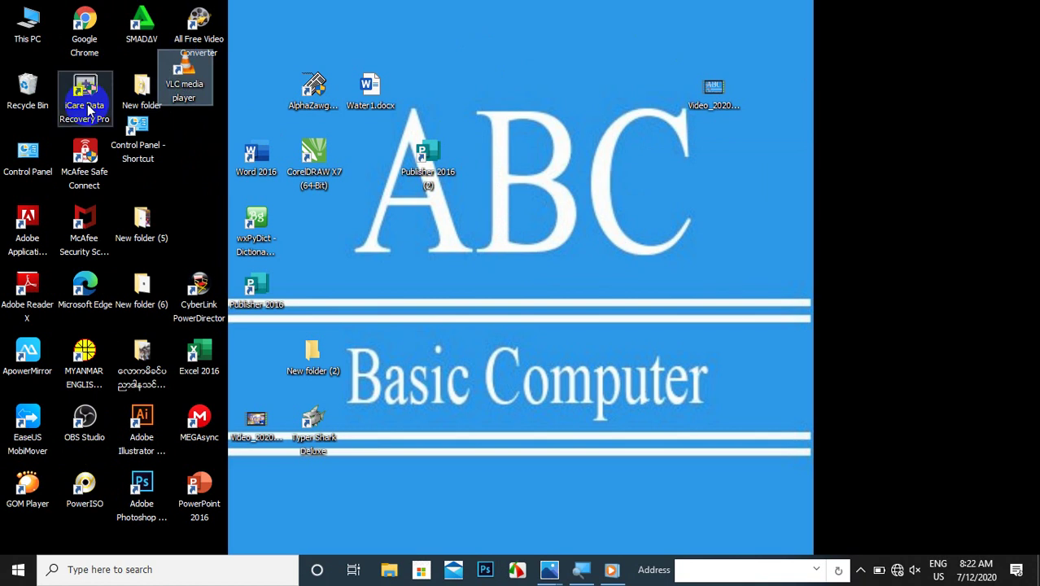
pyautogui.moveTo(238, 103); pyautogui.dragTo(25, 88)
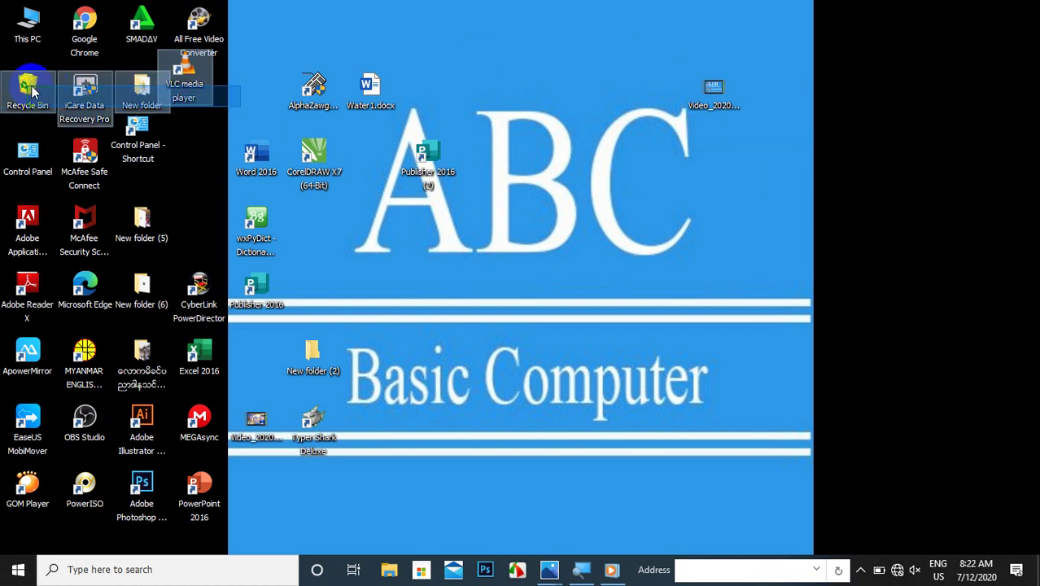
pyautogui.moveTo(498, 156); pyautogui.dragTo(32, 159)
pyautogui.moveTo(322, 156); pyautogui.dragTo(314, 134)
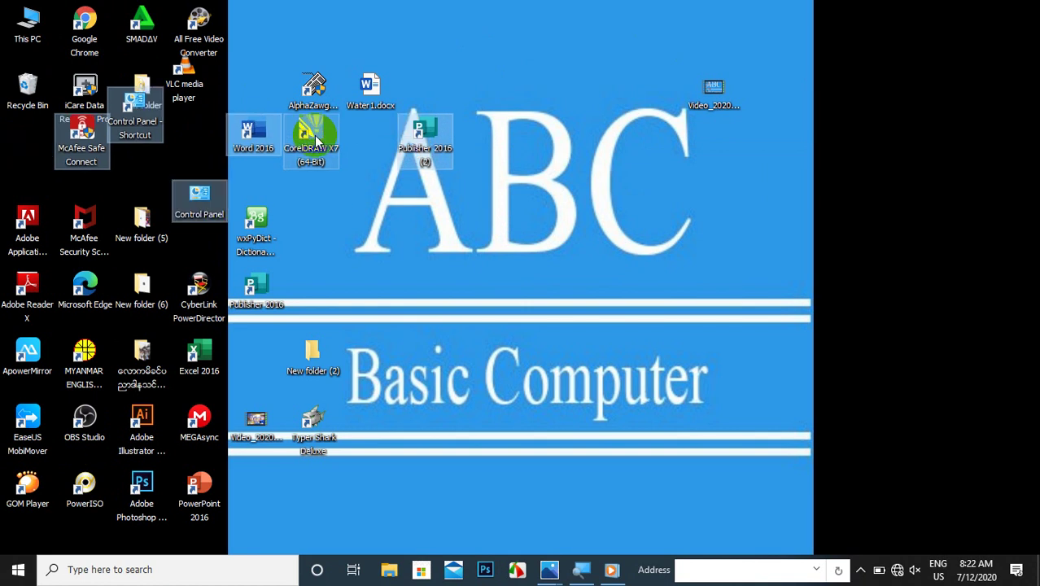
# Move the New folder (5), Publisher 2016, CyberLink PowerDirector, Excel 2016 and MEGAsync icons off their grid positions
pyautogui.moveTo(149, 240); pyautogui.dragTo(139, 174)
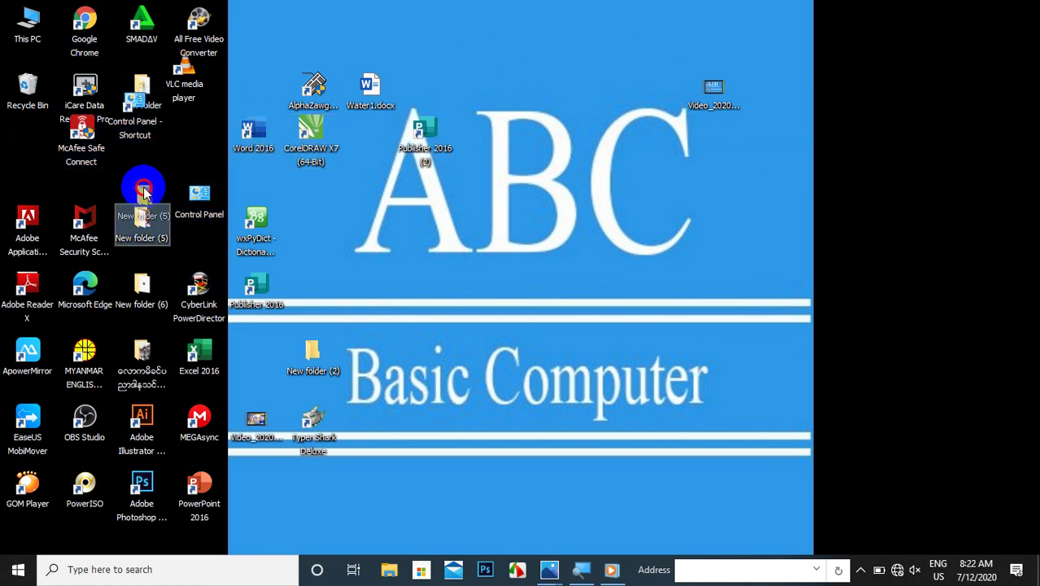
pyautogui.click(277, 269)
pyautogui.moveTo(276, 268); pyautogui.dragTo(327, 220)
pyautogui.moveTo(200, 286); pyautogui.dragTo(184, 250)
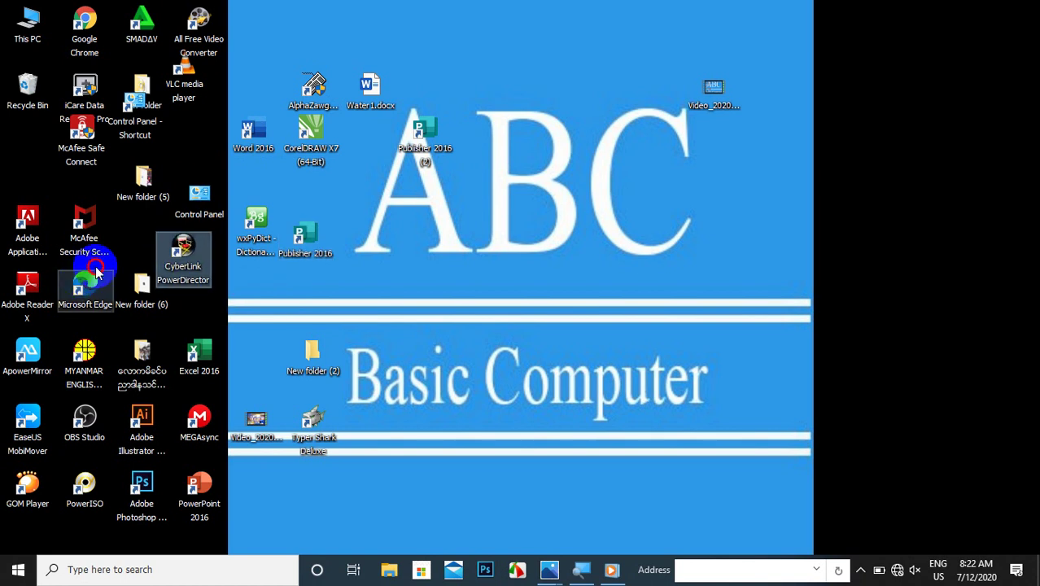
pyautogui.click(88, 286)
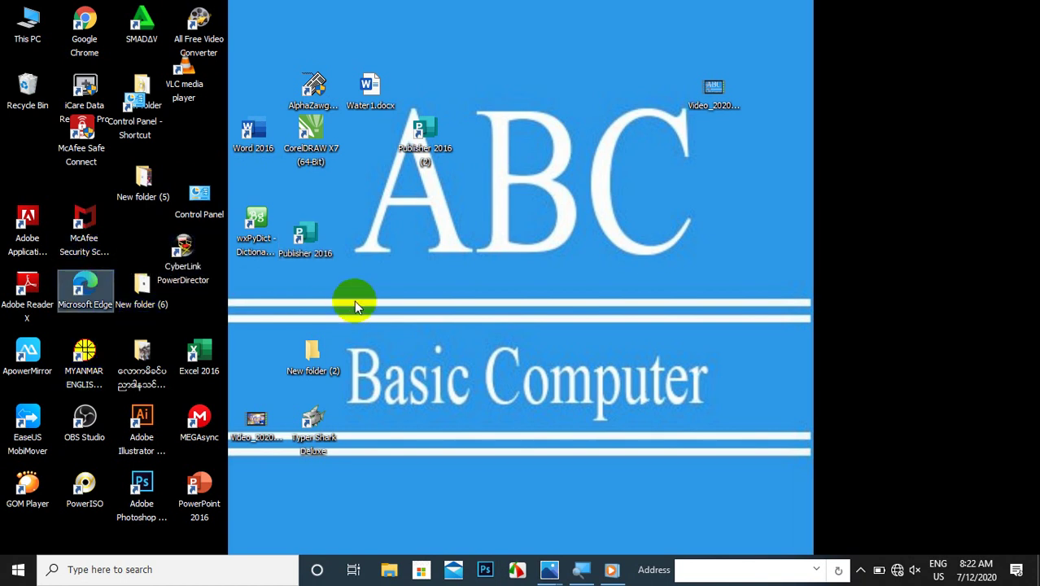
pyautogui.moveTo(223, 348); pyautogui.dragTo(237, 324)
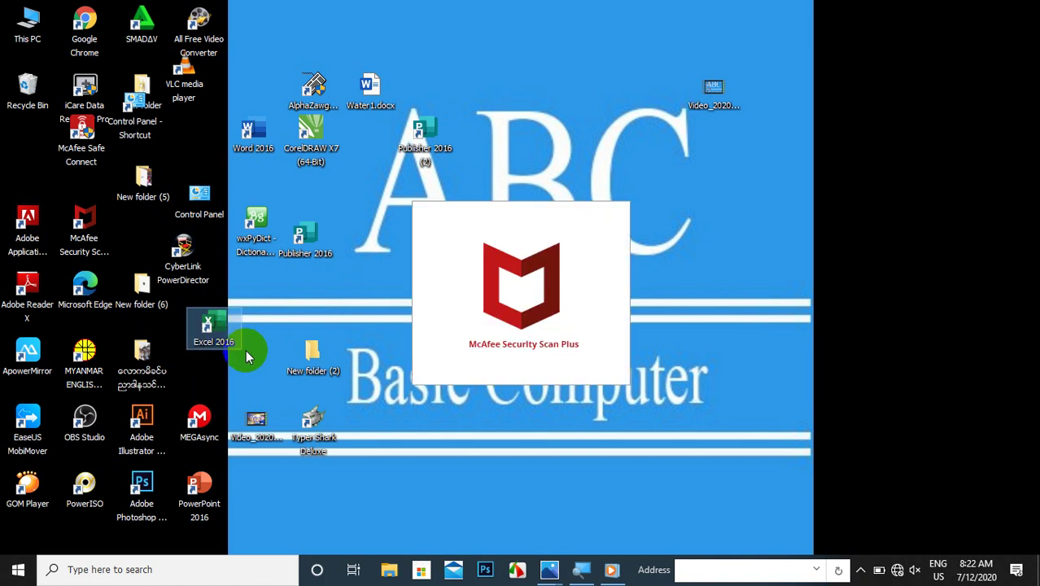
pyautogui.moveTo(195, 421); pyautogui.dragTo(193, 398)
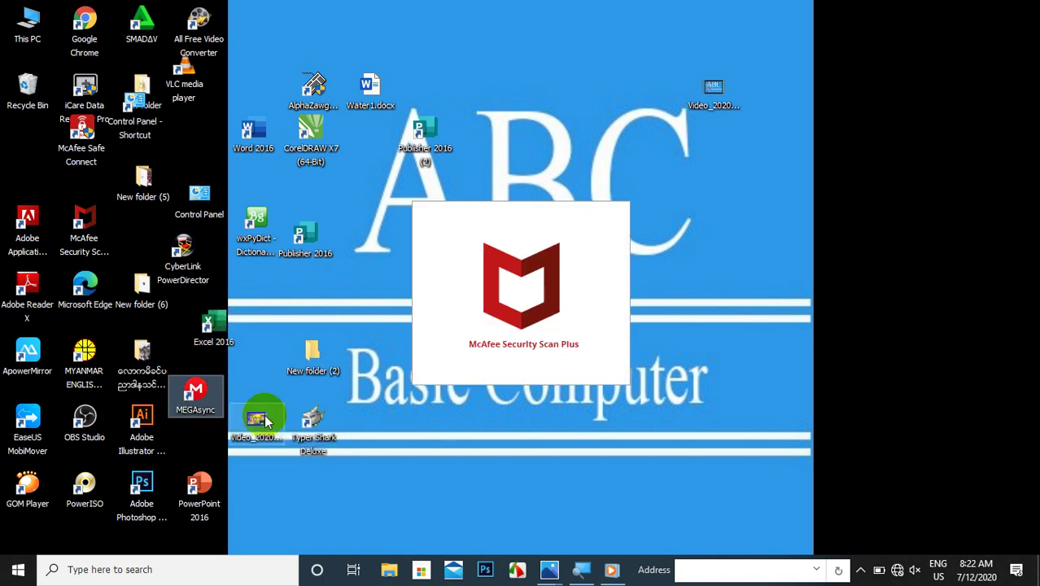
# Move the Video_2020-07-06_211109.wmv icon just below and beside MEGAsync, and cancel the McAfee Security Scan dialog
pyautogui.moveTo(253, 421); pyautogui.dragTo(200, 445)
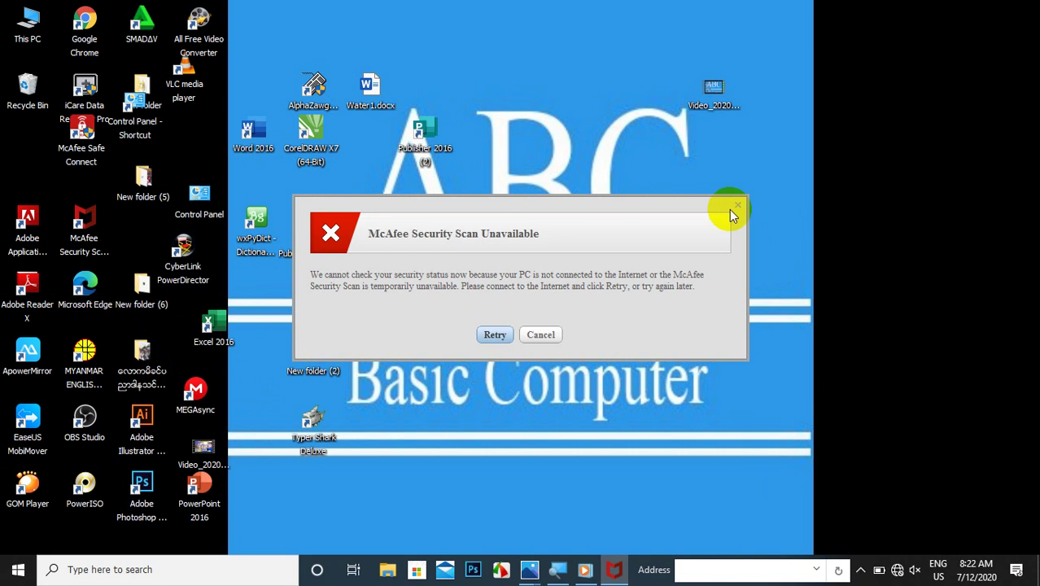
pyautogui.click(539, 334)
pyautogui.moveTo(203, 448); pyautogui.dragTo(240, 423)
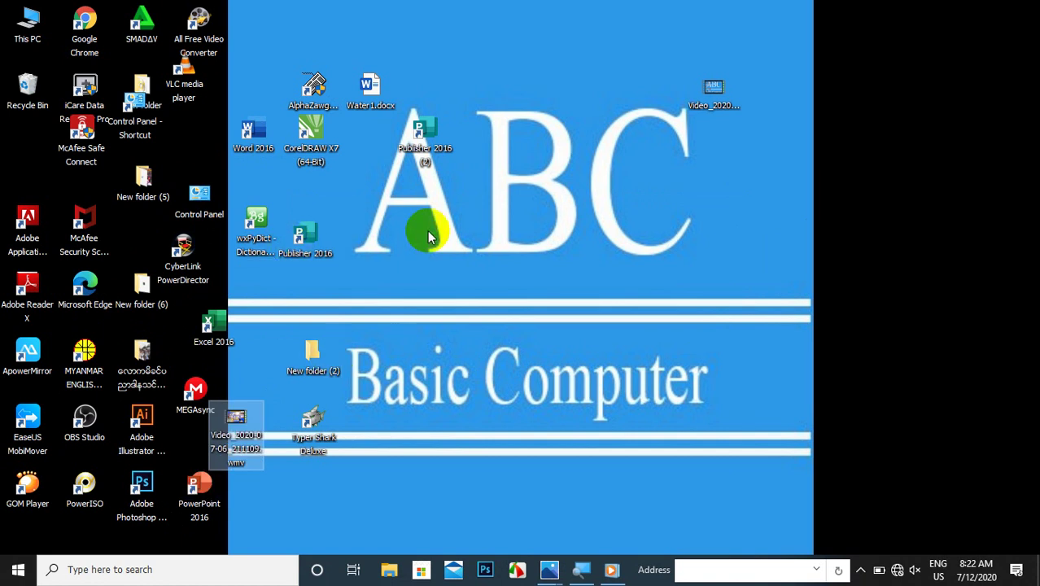
# Snap the shifted icons back with Align icons to grid, and select the Adobe Application row and the SMADAV column to check alignment
pyautogui.click(376, 232)
pyautogui.moveTo(376, 232); pyautogui.dragTo(25, 236)
pyautogui.rightClick(558, 120)
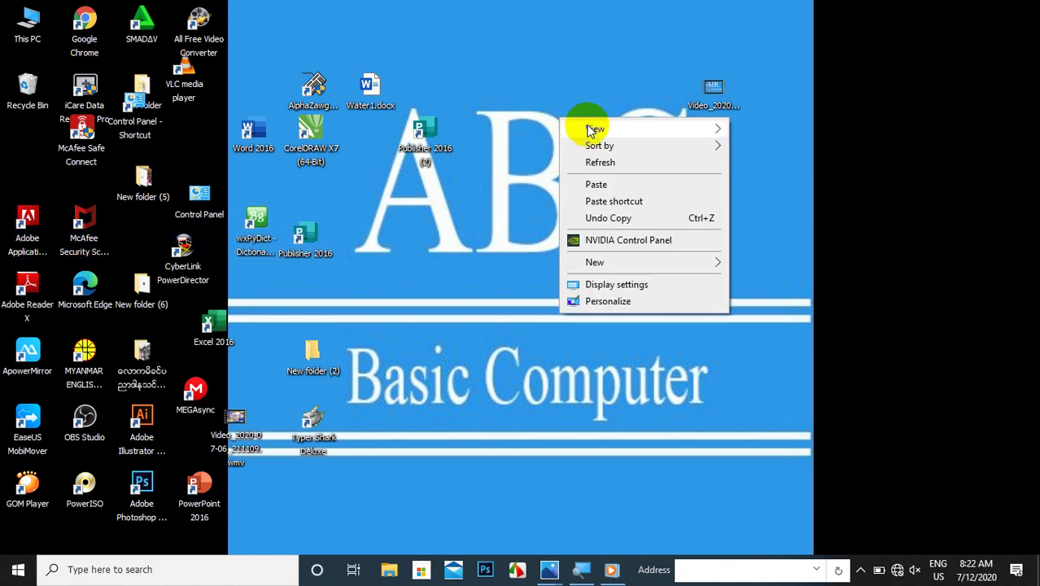
pyautogui.moveTo(599, 130)
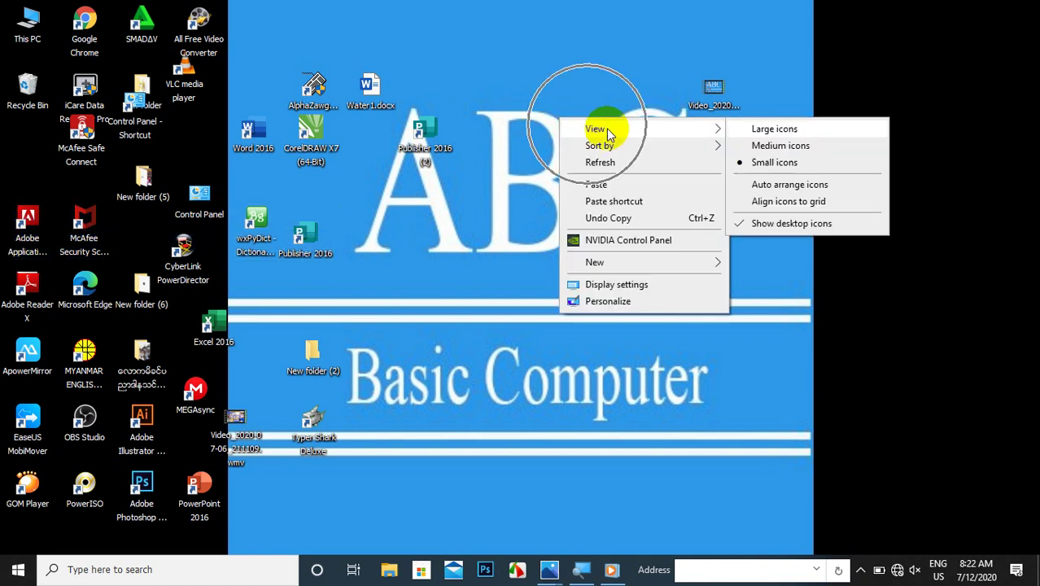
pyautogui.click(760, 203)
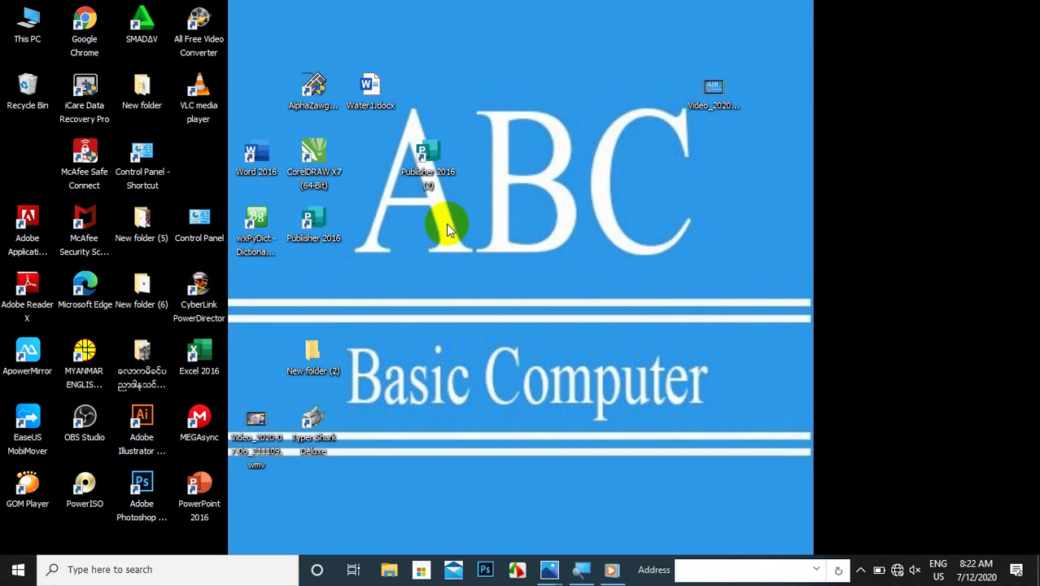
pyautogui.moveTo(446, 224); pyautogui.dragTo(18, 230)
pyautogui.moveTo(171, 4); pyautogui.dragTo(133, 525)
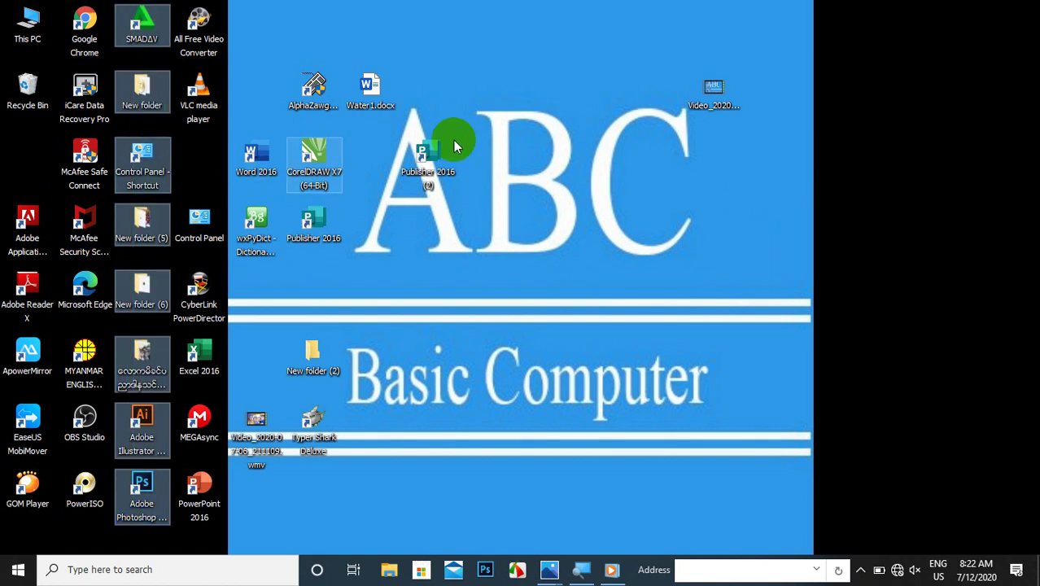
# Switch the desktop from Align icons to grid to Auto arrange icons, and select the top row from This PC to the video file
pyautogui.rightClick(480, 96)
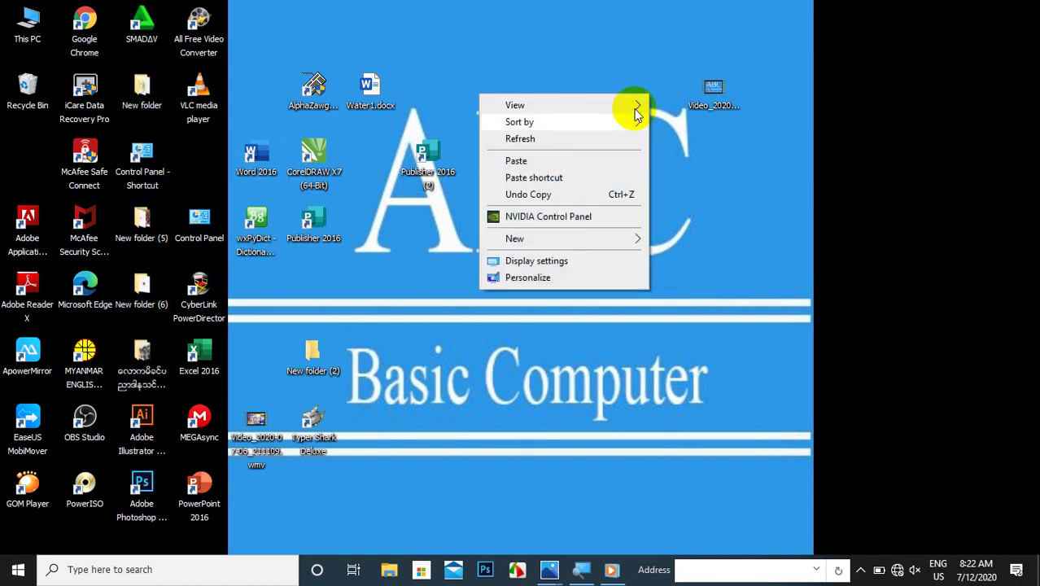
pyautogui.moveTo(635, 107)
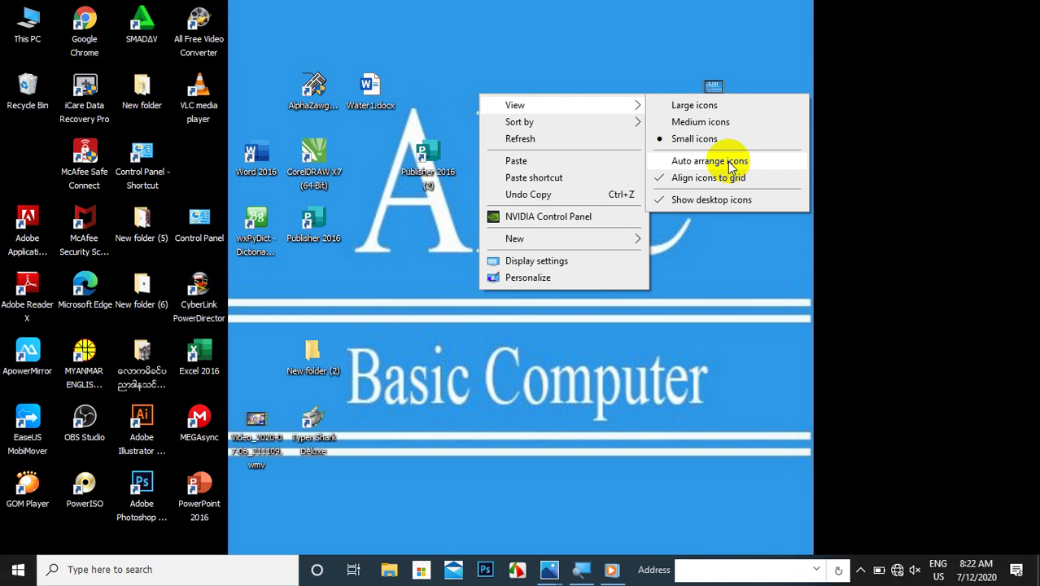
pyautogui.click(660, 181)
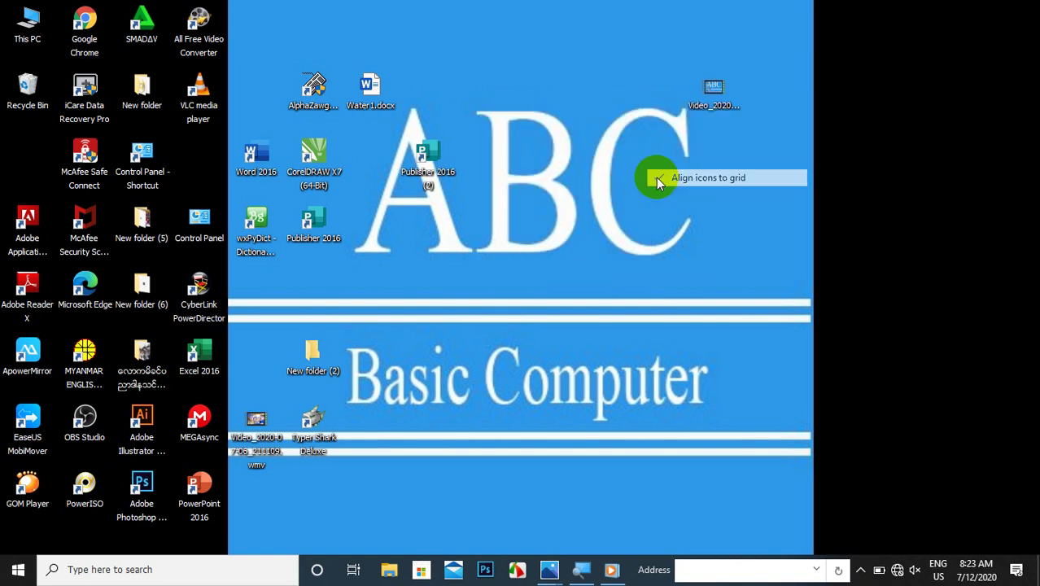
pyautogui.rightClick(545, 100)
pyautogui.moveTo(702, 110)
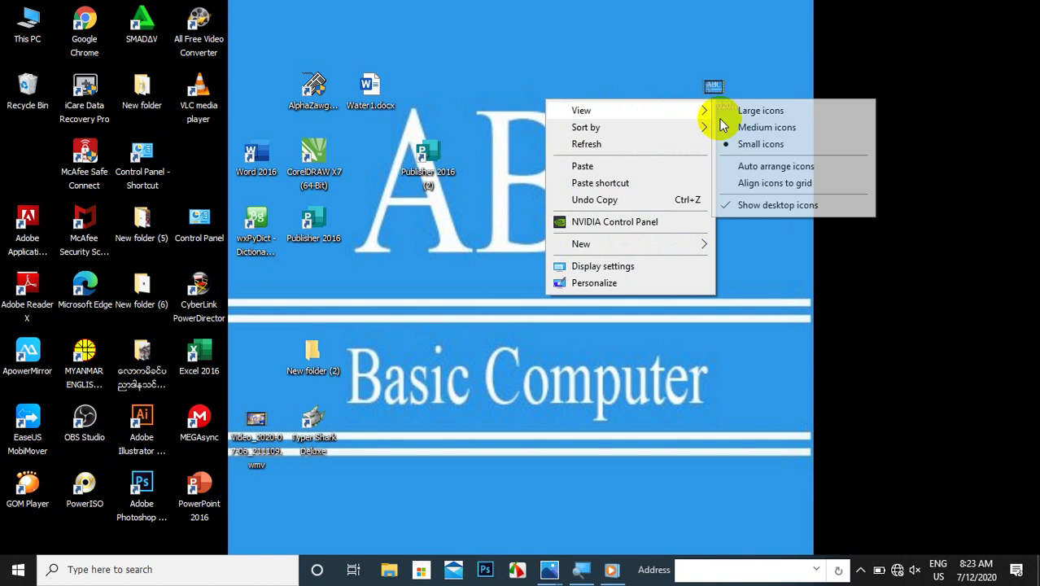
pyautogui.click(767, 172)
pyautogui.moveTo(402, 18); pyautogui.dragTo(12, 57)
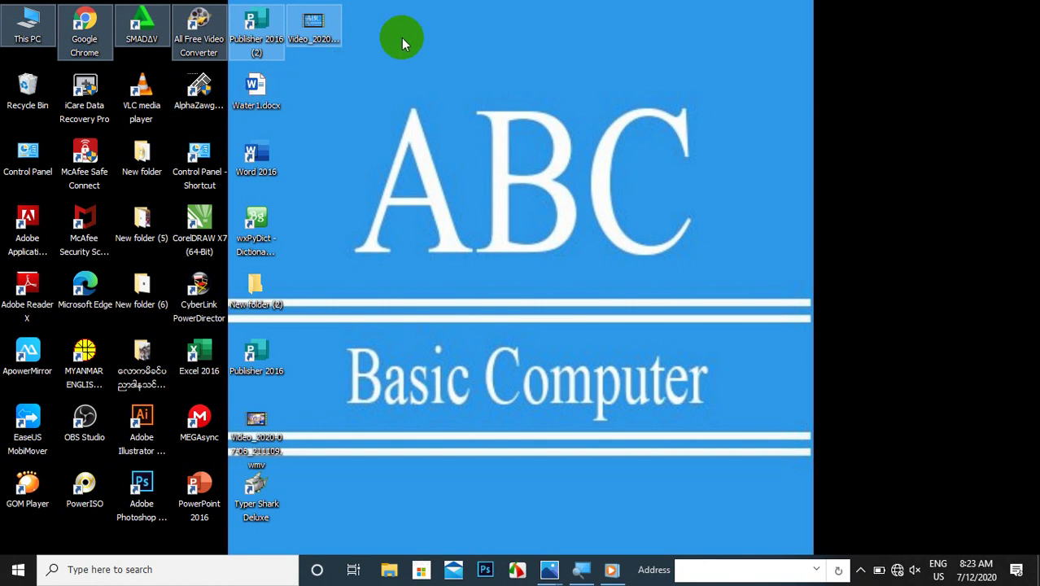
pyautogui.rightClick(430, 54)
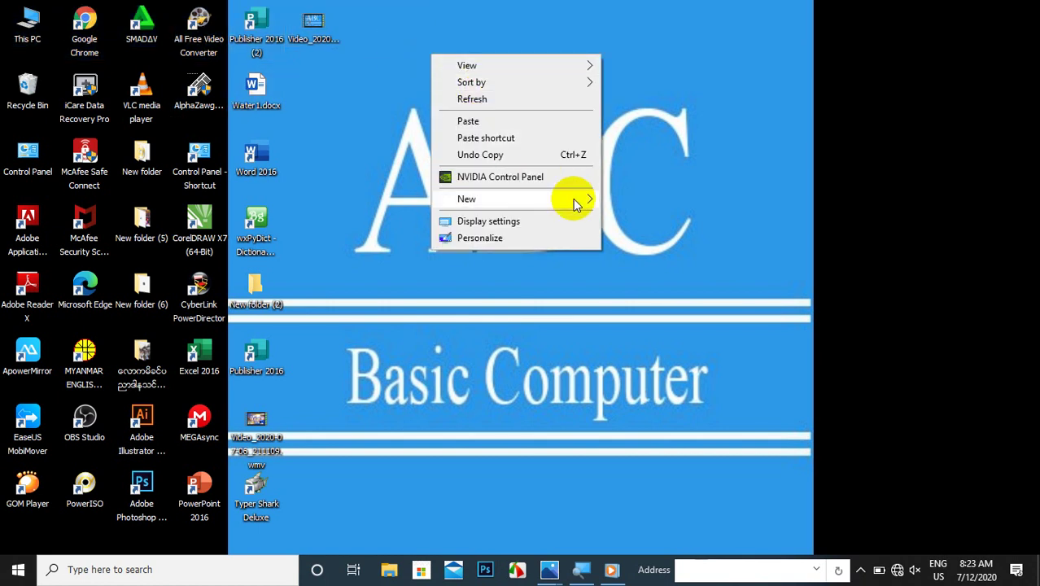
pyautogui.moveTo(594, 62)
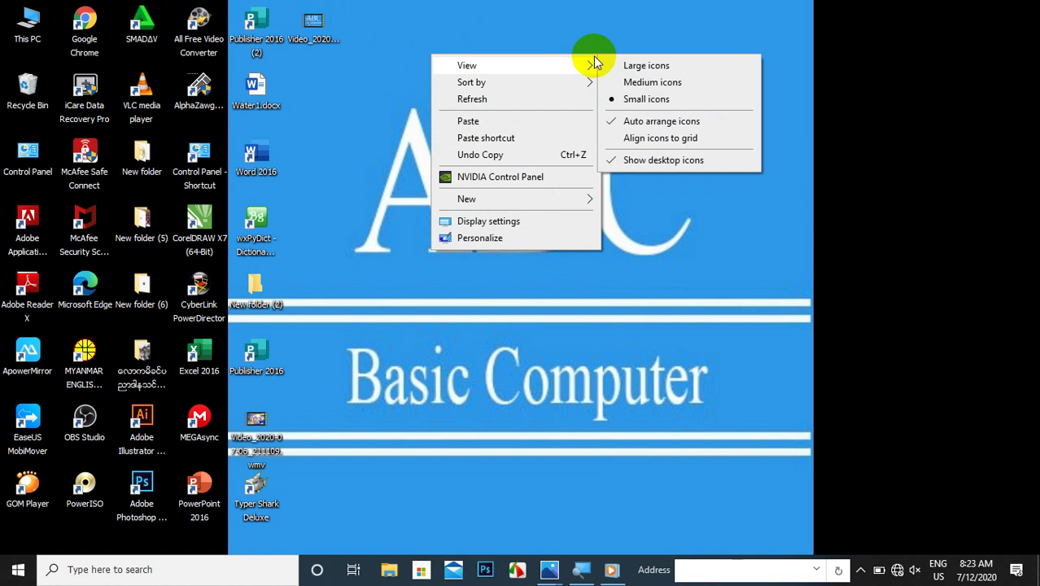
pyautogui.rightClick(516, 77)
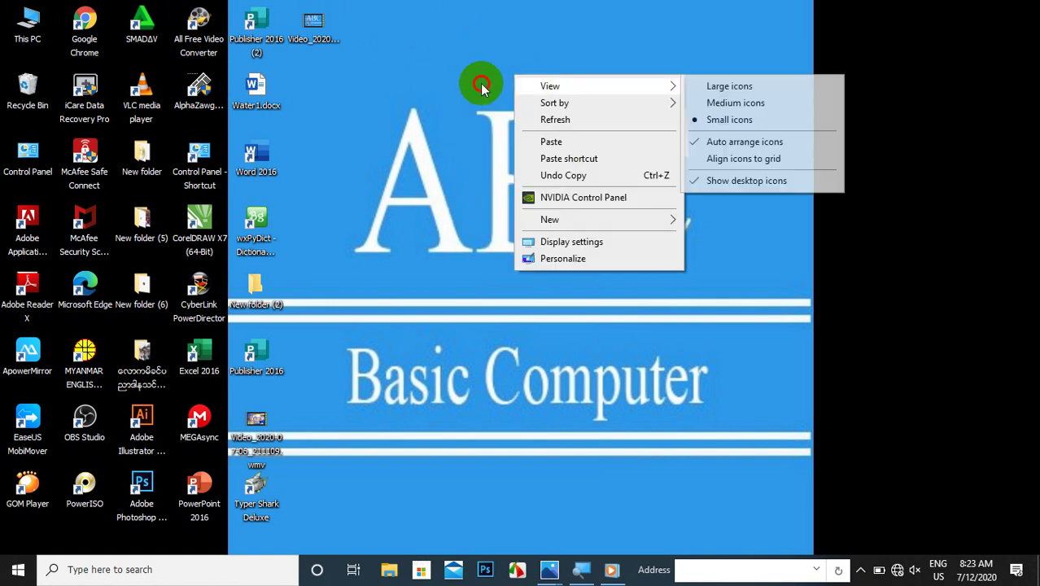
pyautogui.click(467, 51)
pyautogui.moveTo(466, 51); pyautogui.dragTo(483, 82)
pyautogui.rightClick(484, 82)
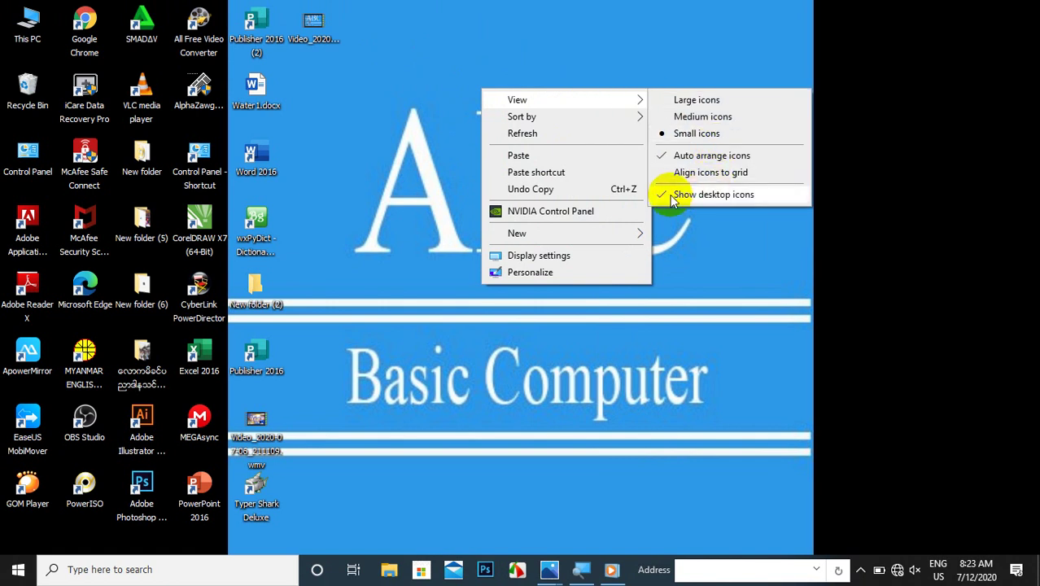
# Hide all icons on the desktop by turning off the Show desktop icons view option
pyautogui.moveTo(414, 5); pyautogui.dragTo(49, 375)
pyautogui.rightClick(420, 37)
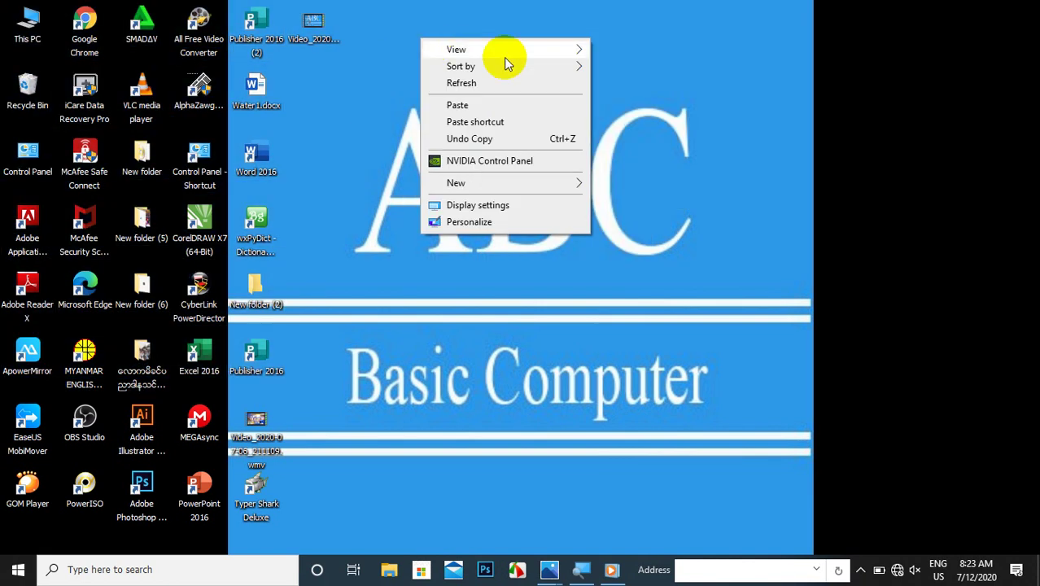
pyautogui.moveTo(547, 53)
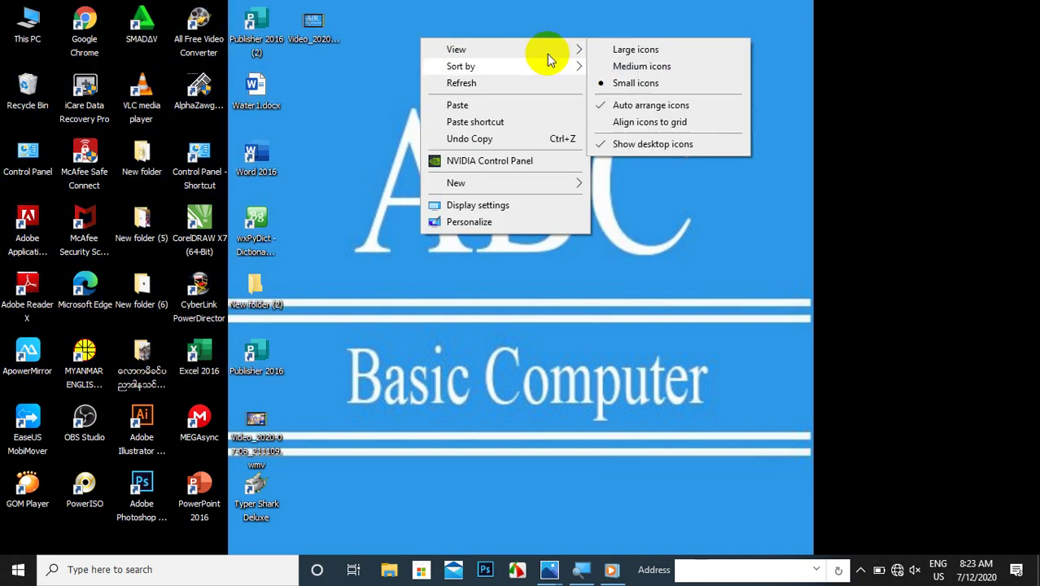
pyautogui.click(604, 150)
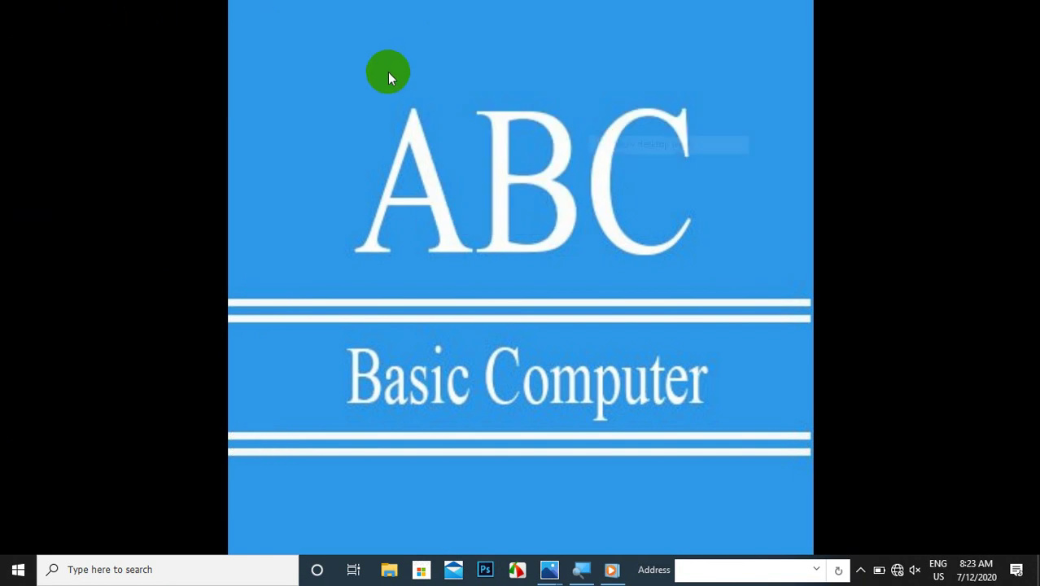